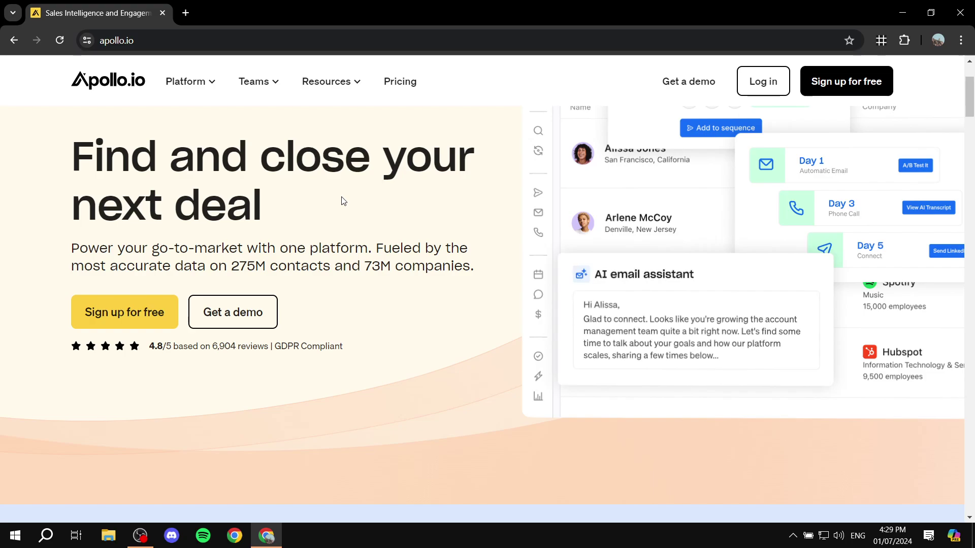
Open Apollo's pricing page and compare the Free, Basic, Professional and Organization plans and their features
left_click(398, 81)
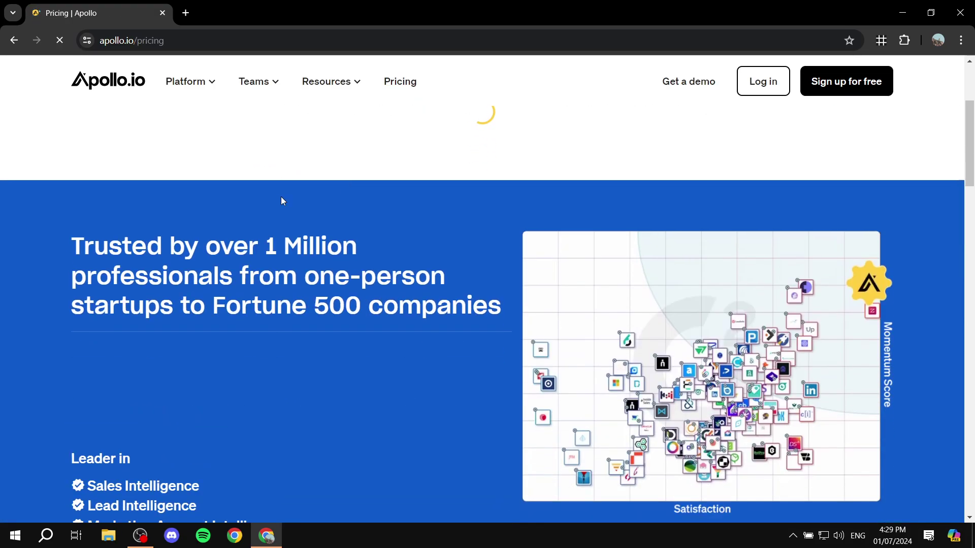
scroll(440, 248, "down", 7)
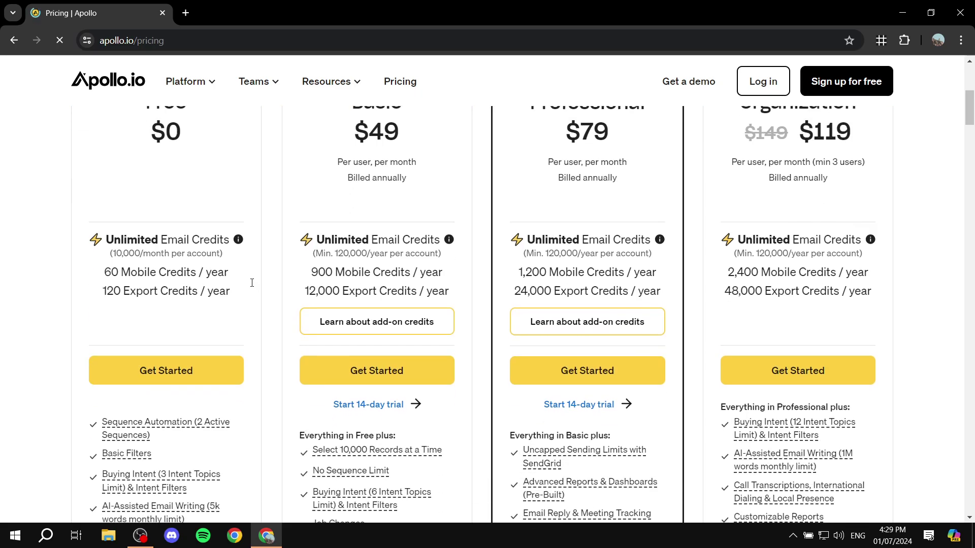
scroll(258, 207, "up", 3)
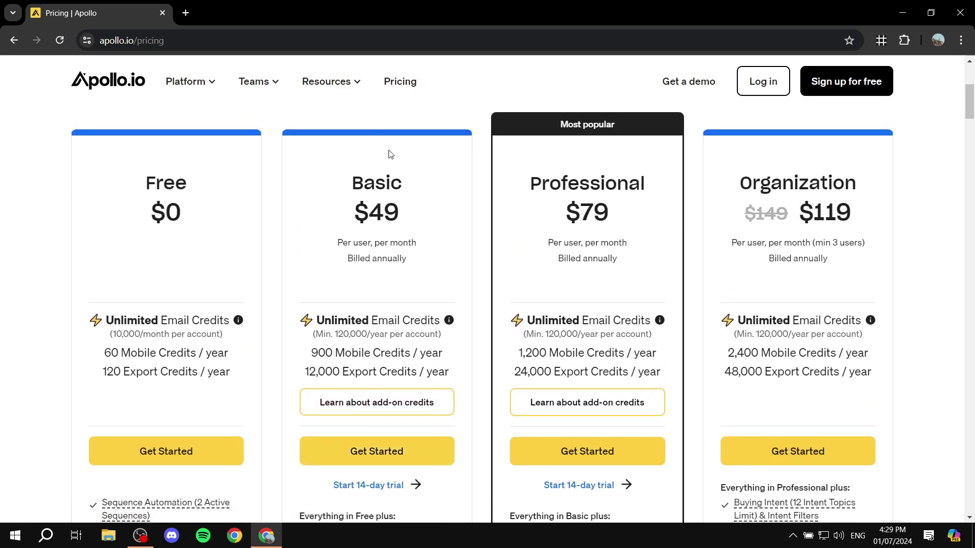
scroll(196, 229, "down", 1)
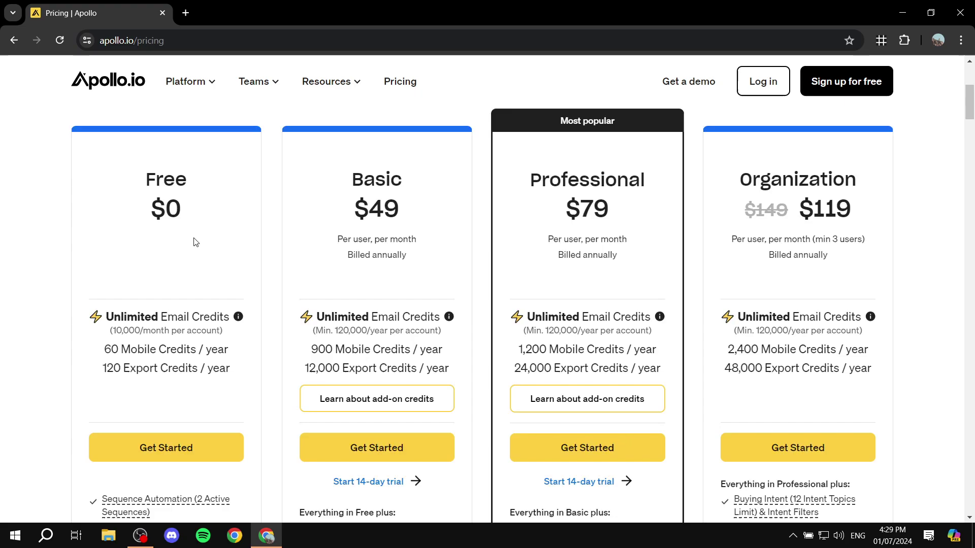
left_click_drag(146, 122, 206, 125)
scroll(212, 155, "down", 4)
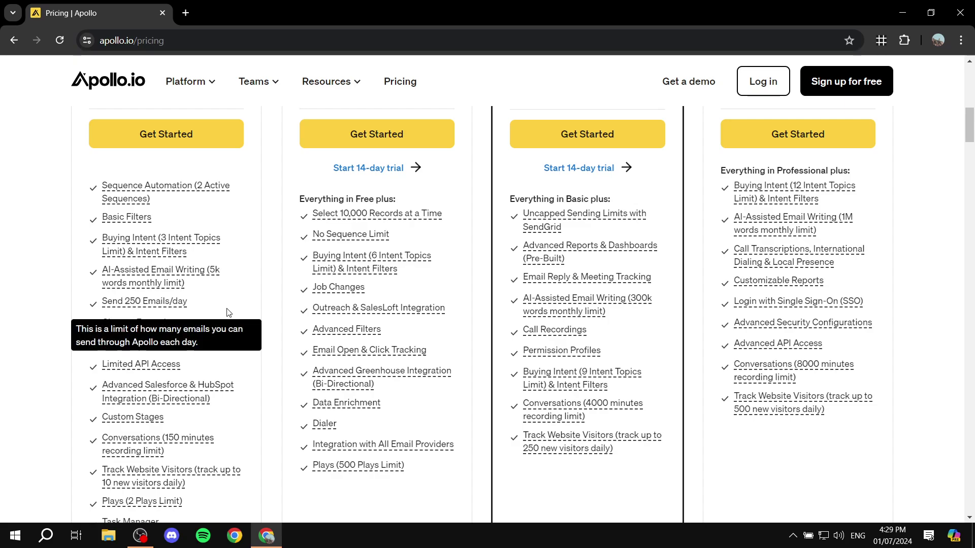
scroll(249, 306, "up", 9)
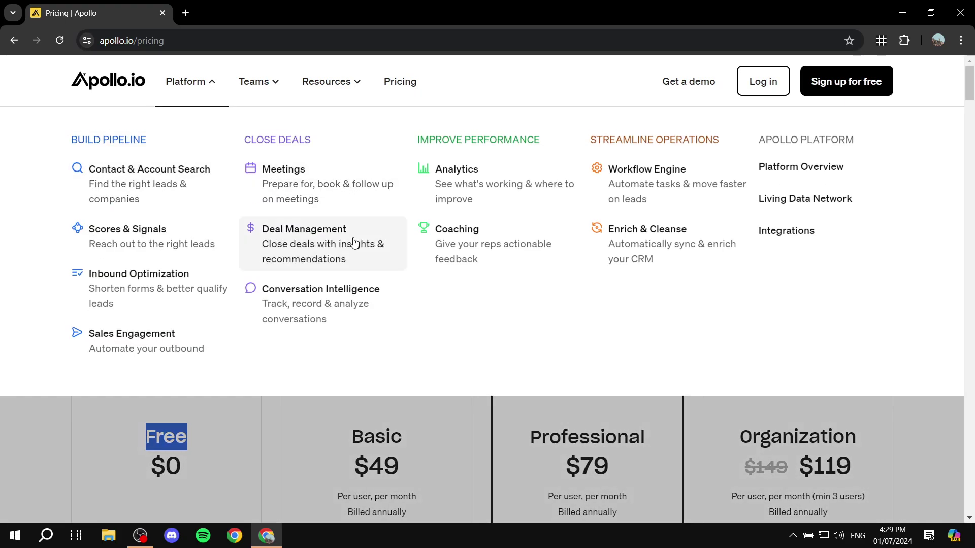
scroll(259, 337, "down", 5)
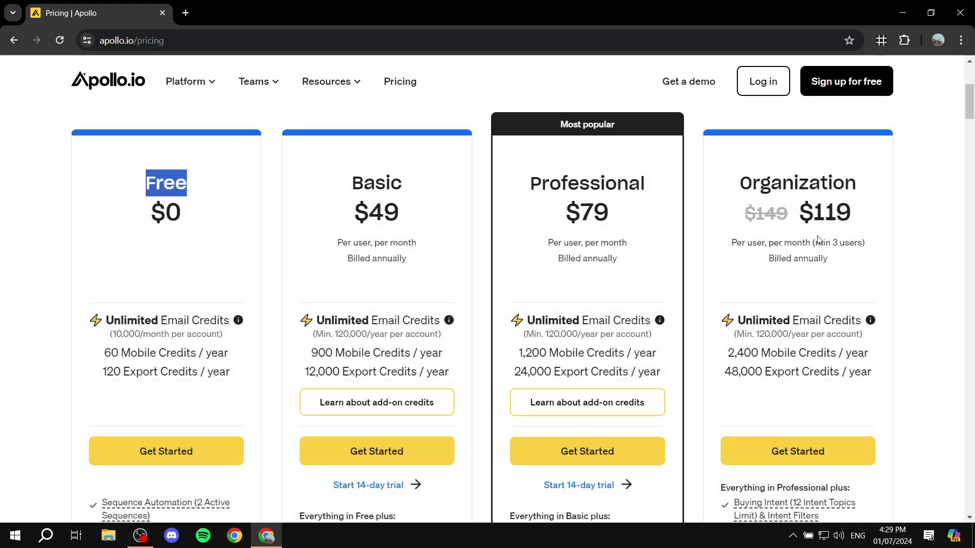
scroll(507, 228, "up", 5)
Leave the pricing page, open the free account sign-up page and look through its sign-up options
left_click(260, 82)
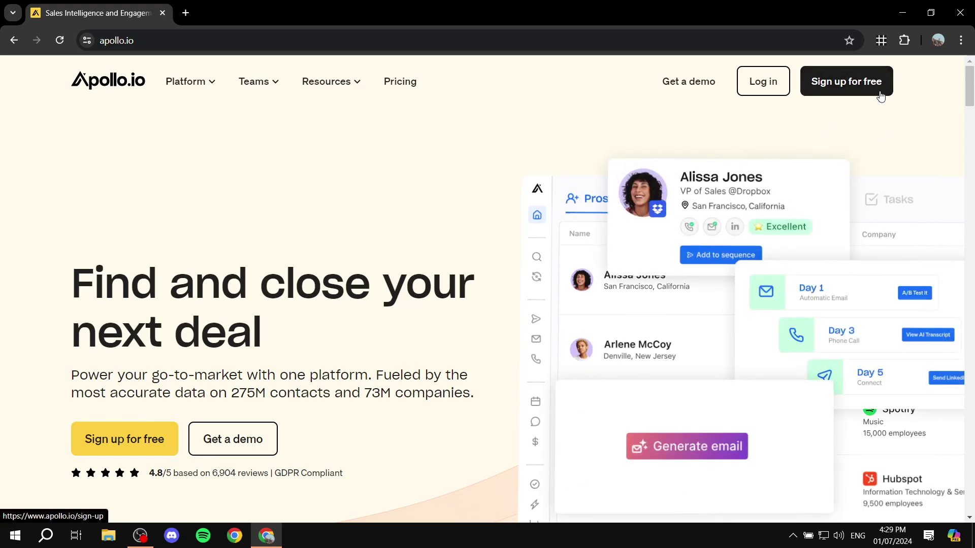
left_click(879, 92)
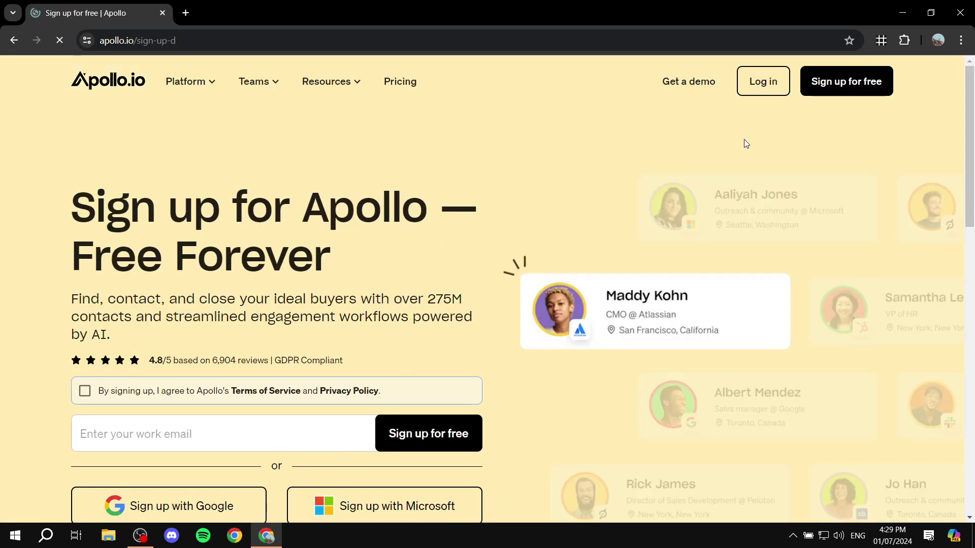
scroll(315, 203, "down", 7)
scroll(468, 209, "up", 1)
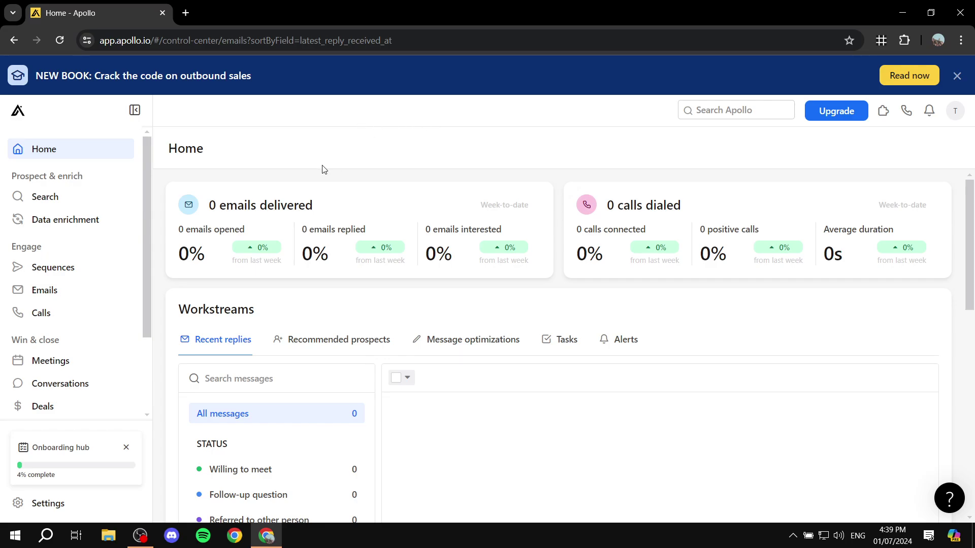
Open the Emails section and check its connected mailbox selector and its email templates
left_click(45, 289)
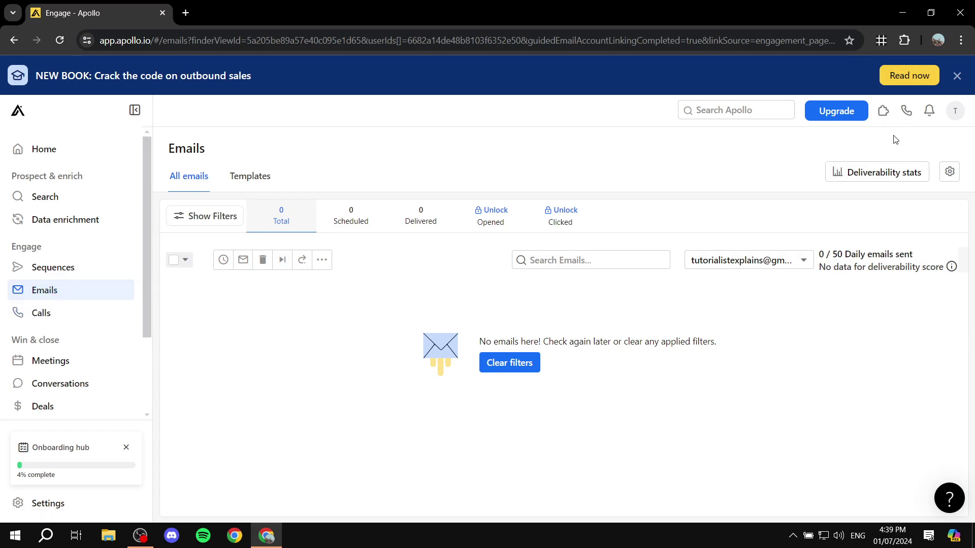
left_click(790, 257)
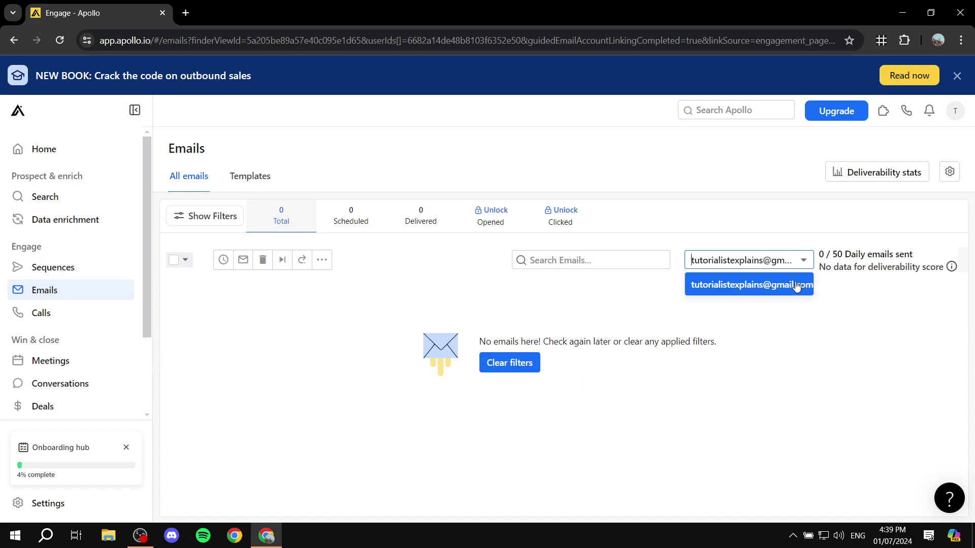
left_click(735, 335)
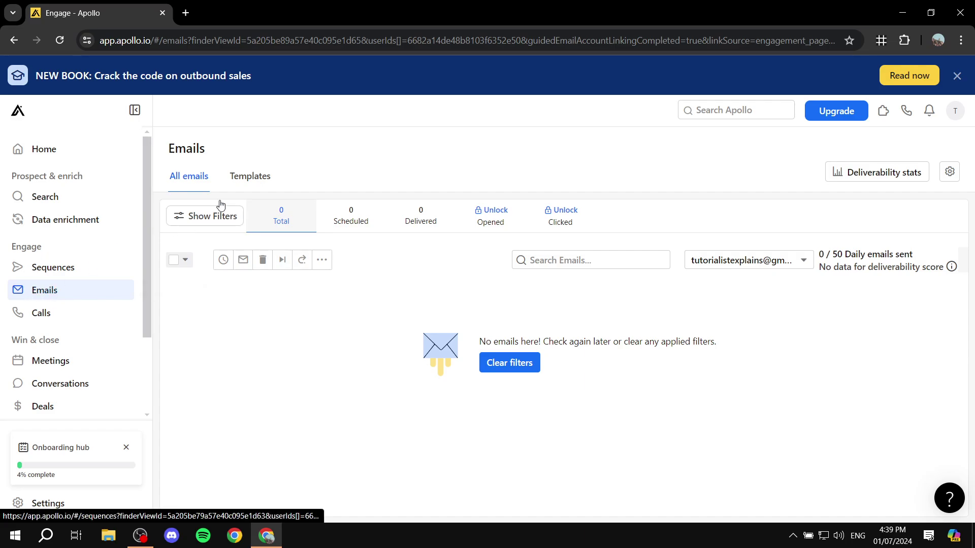
left_click(254, 177)
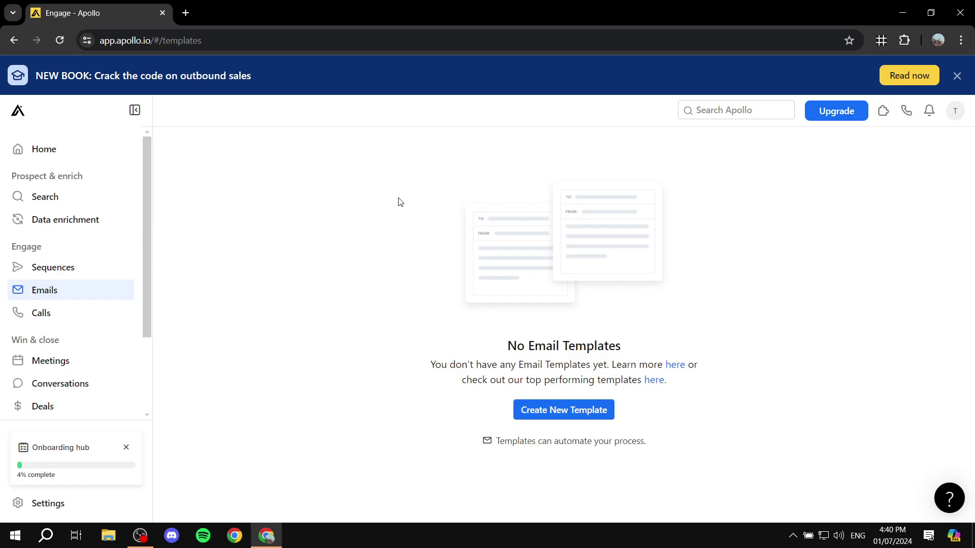
Open the Sequences section and review the AI sequence form's company information fields, closing the form without generating a sequence
left_click(119, 267)
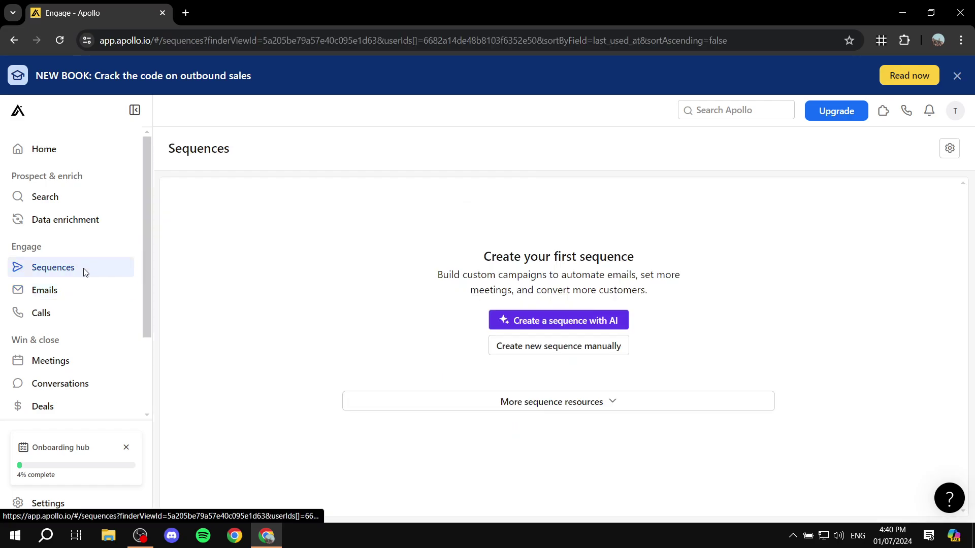
scroll(340, 304, "down", 4)
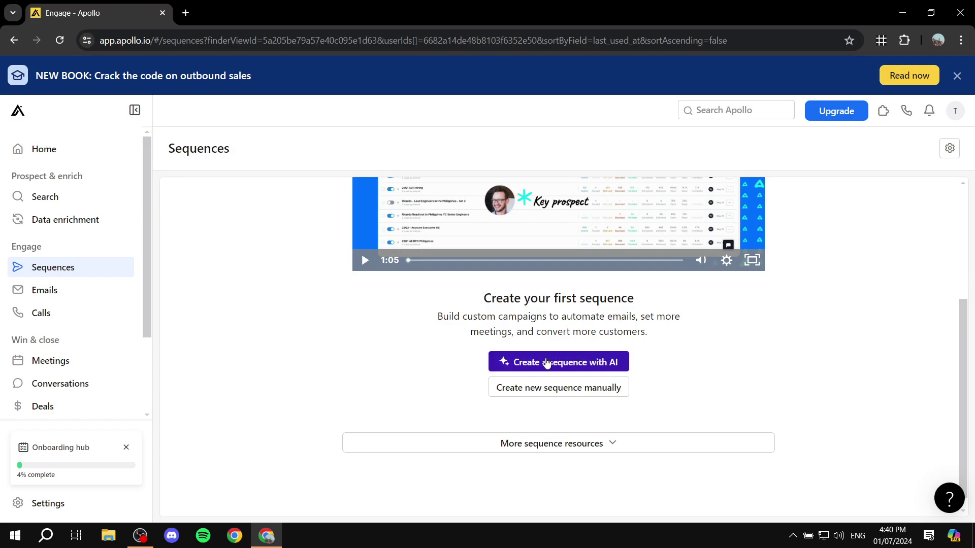
left_click(574, 361)
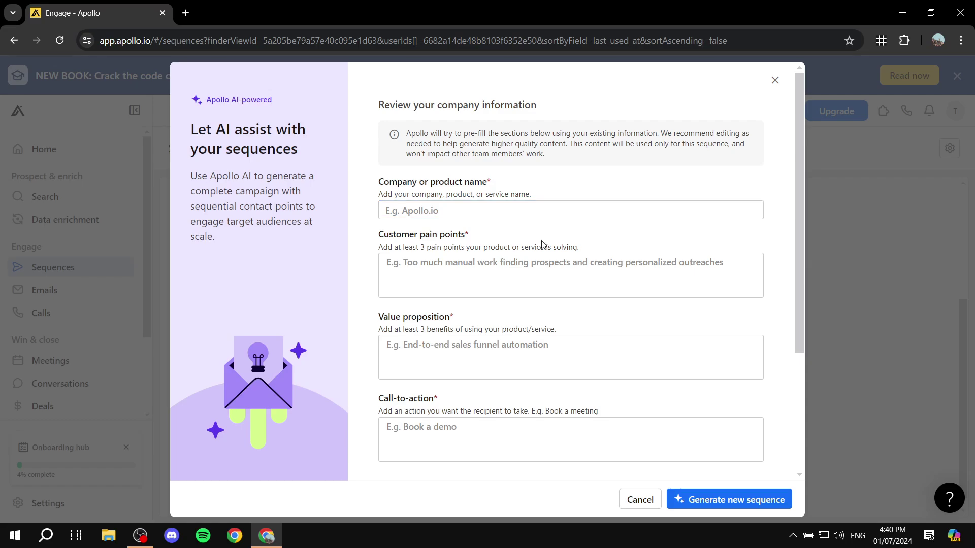
scroll(439, 260, "down", 3)
scroll(439, 259, "up", 3)
left_click(775, 80)
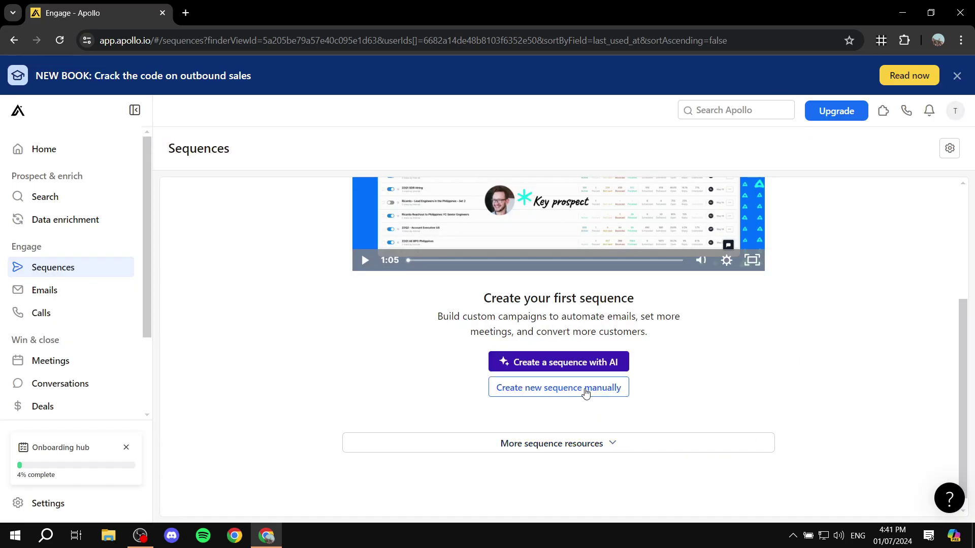
Start a new sequence manually from scratch and name it "Test sequence"
left_click(603, 392)
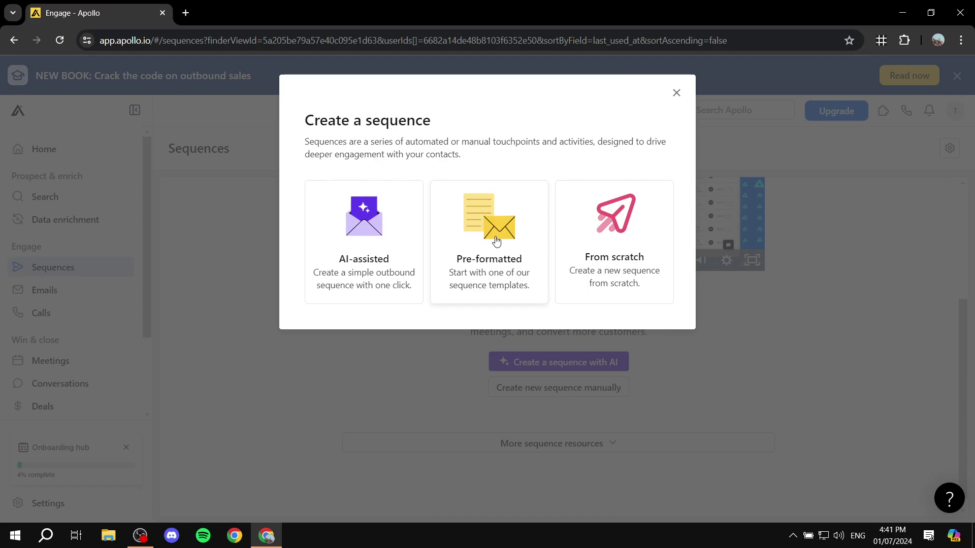
left_click(626, 223)
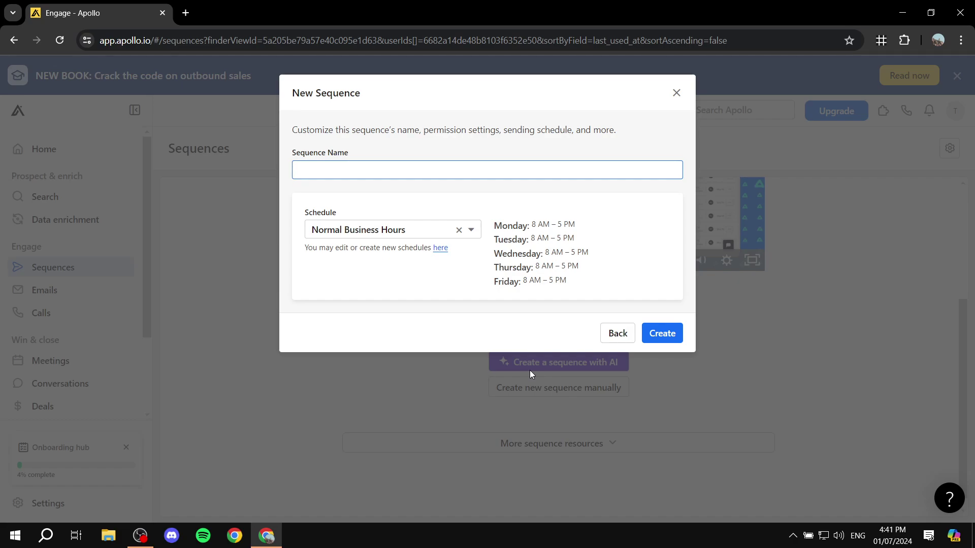
left_click(414, 170)
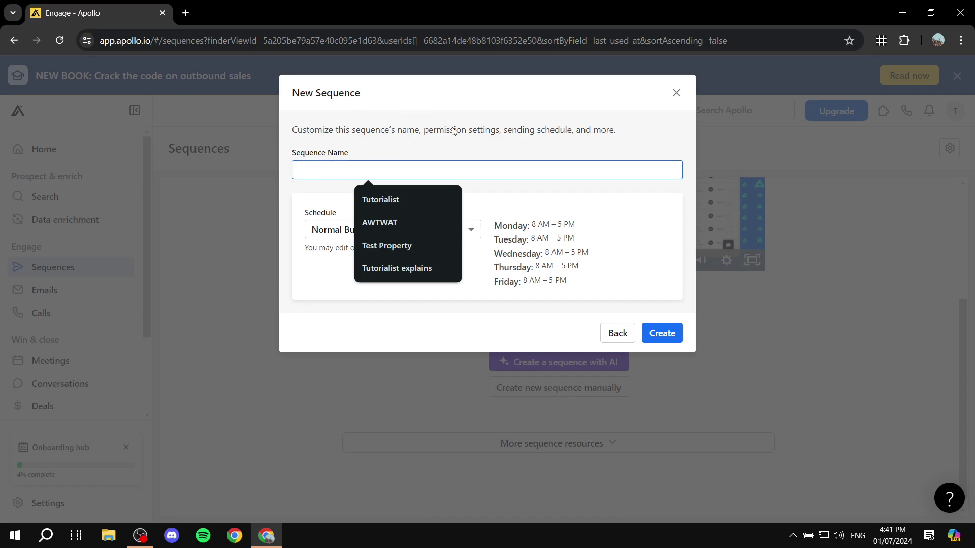
left_click_drag(293, 152, 368, 153)
left_click(375, 153)
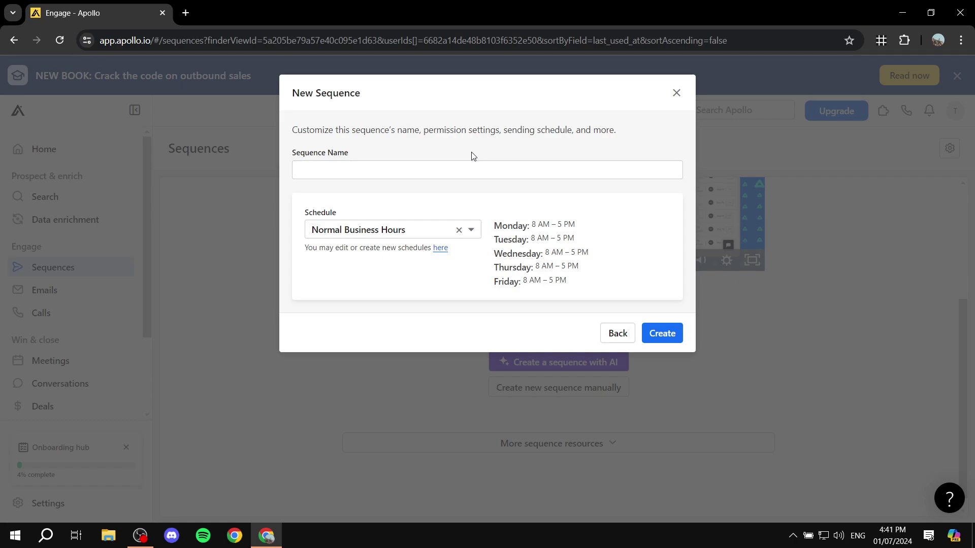
left_click(451, 168)
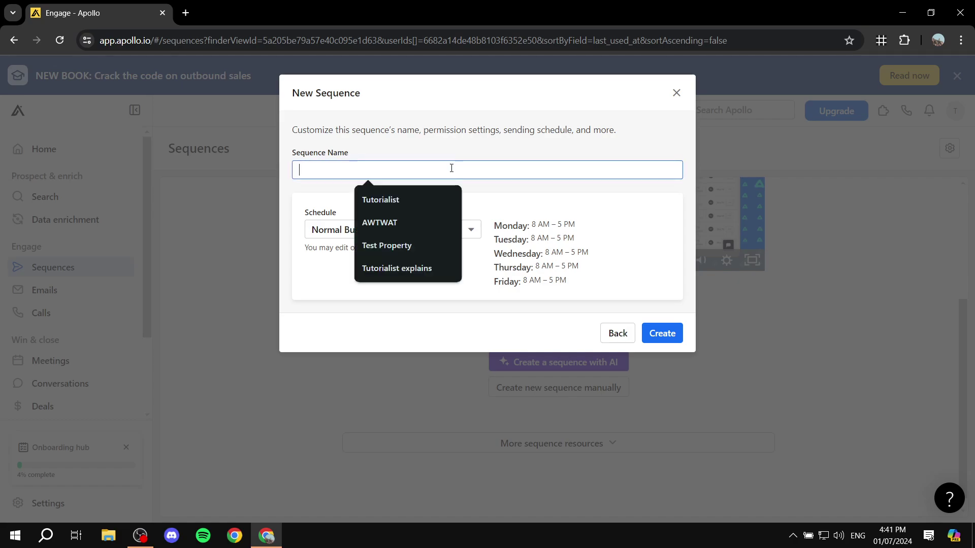
type("Test se")
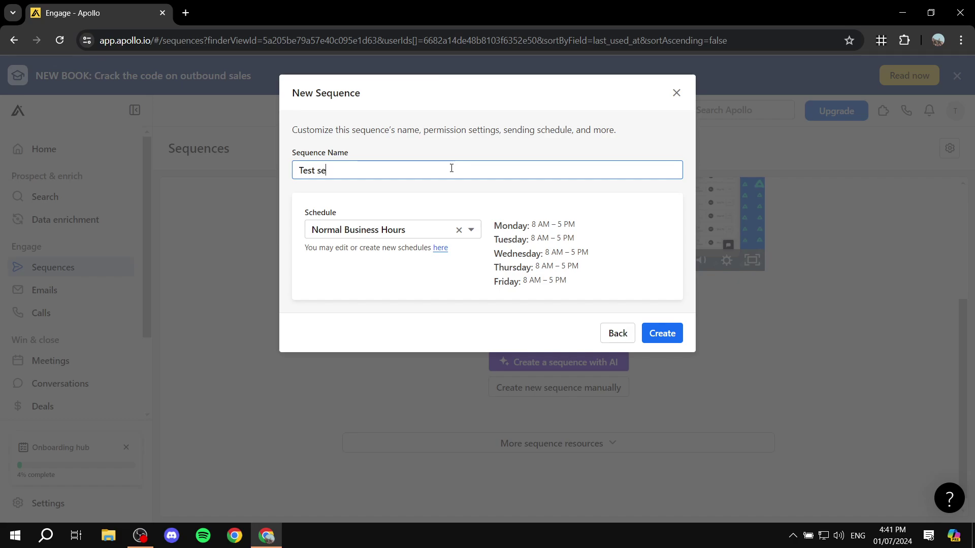
type("quence")
left_click(449, 202)
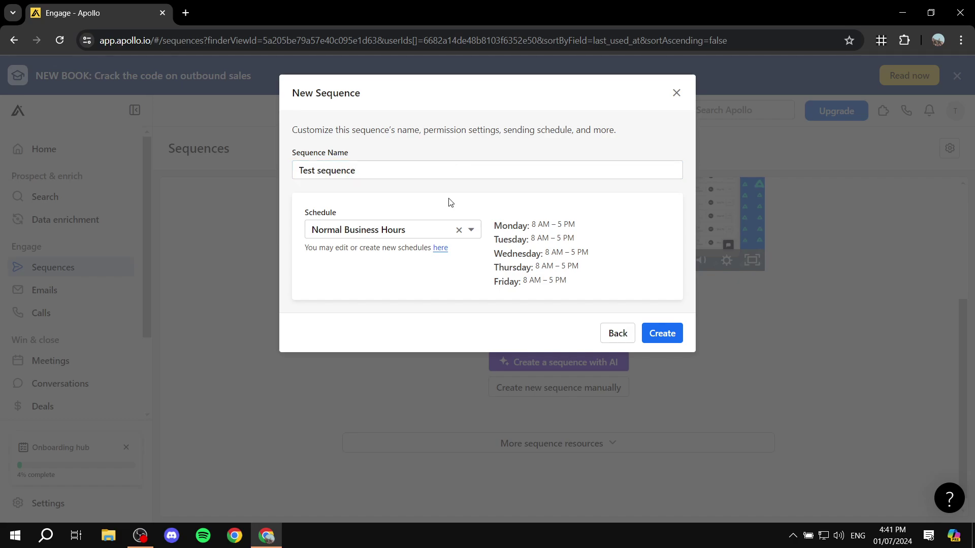
Review the sequence's schedule, keep Normal Business Hours, create the sequence and dismiss the onboarding notification
left_click(380, 229)
left_click(514, 220)
left_click_drag(529, 224, 570, 224)
left_click(584, 227)
left_click(476, 231)
left_click(471, 255)
left_click_drag(306, 248, 437, 251)
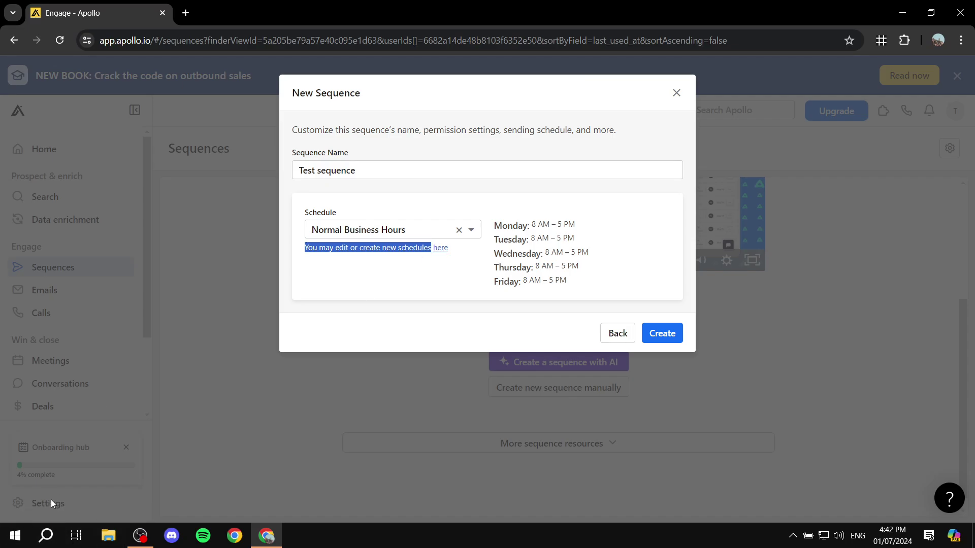
left_click_drag(511, 215, 603, 269)
left_click(604, 272)
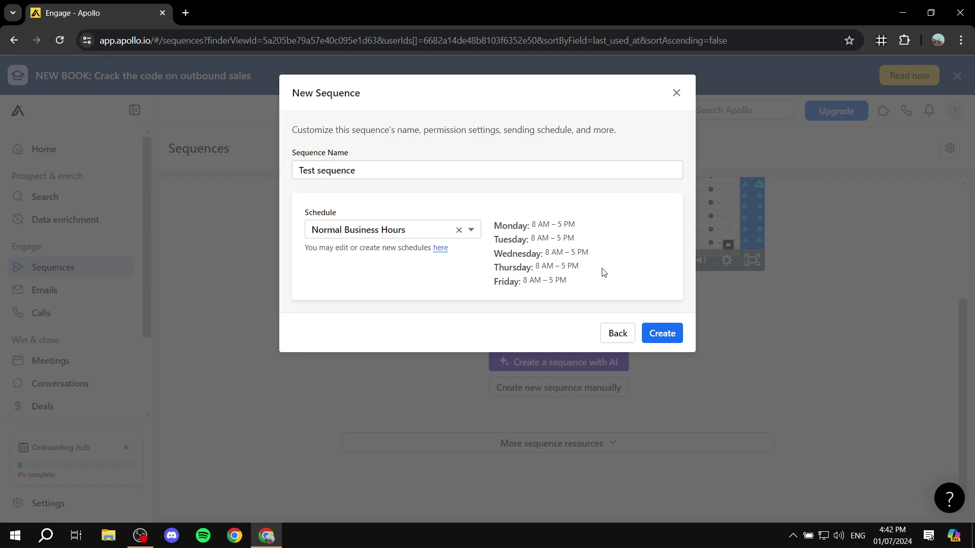
left_click(659, 333)
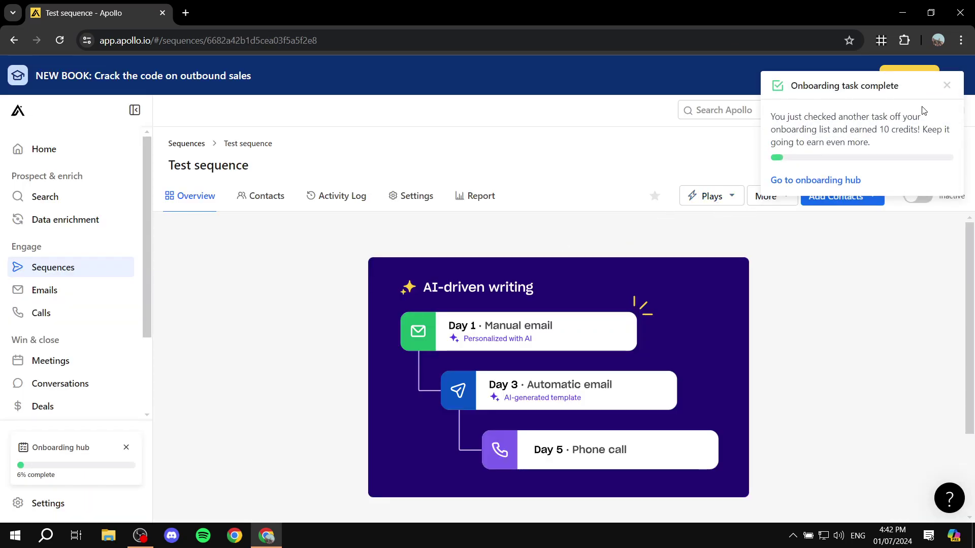
left_click(946, 85)
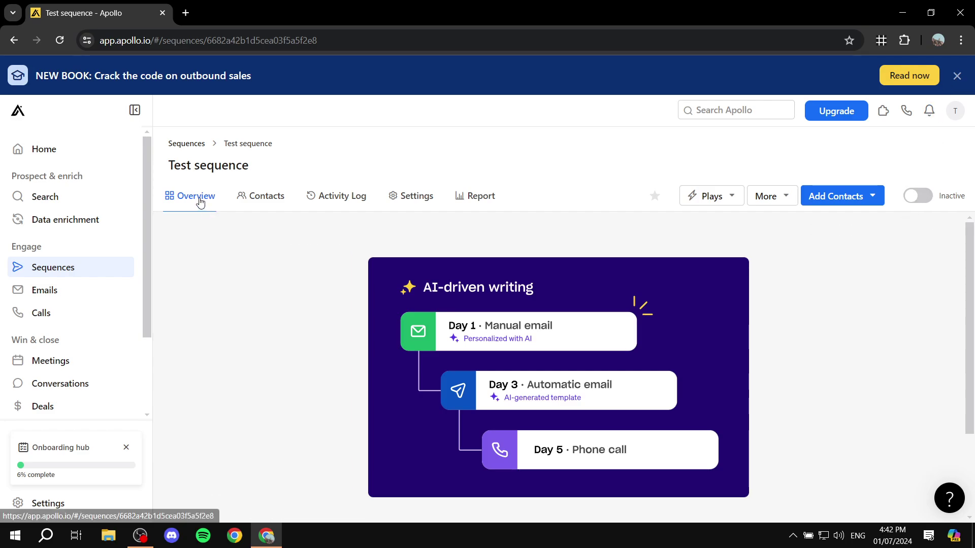
Examine the new sequence's overview, contacts, activity log and settings, including its triggers and other settings, ending on its contacts
scroll(292, 271, "down", 2)
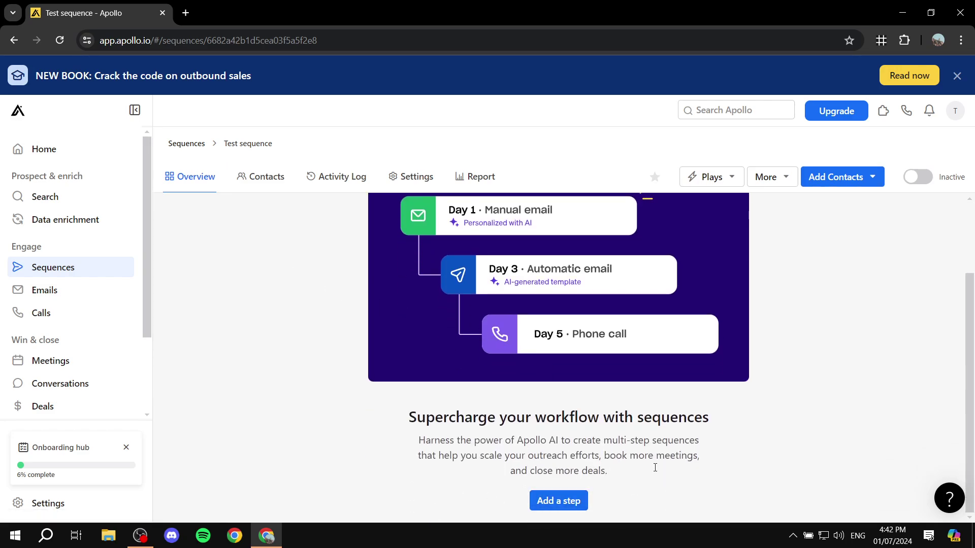
scroll(344, 375, "up", 2)
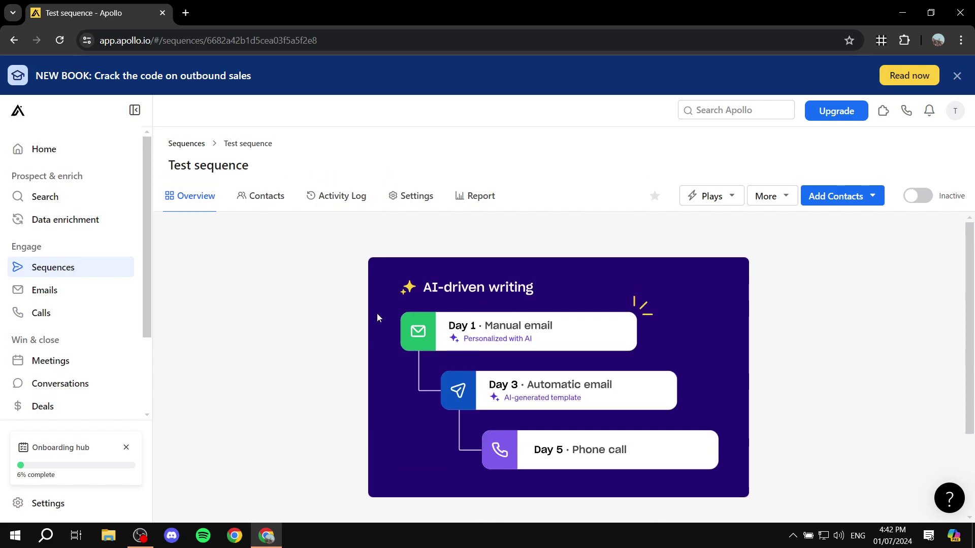
left_click(258, 198)
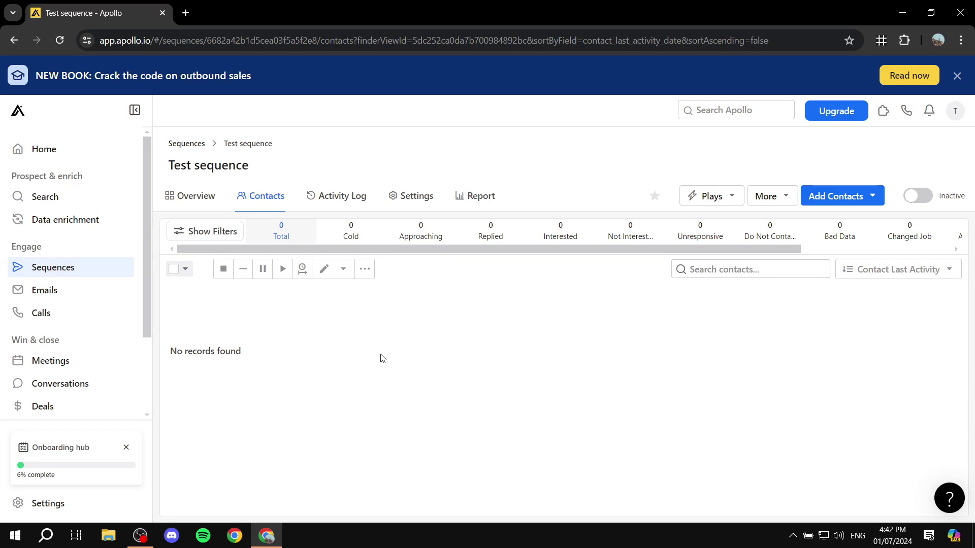
left_click(336, 196)
left_click(413, 199)
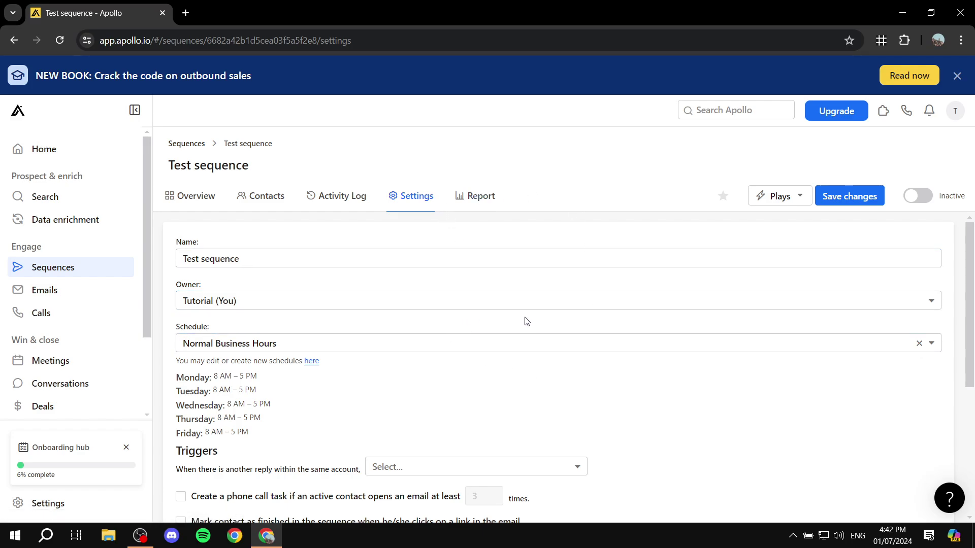
scroll(525, 322, "down", 5)
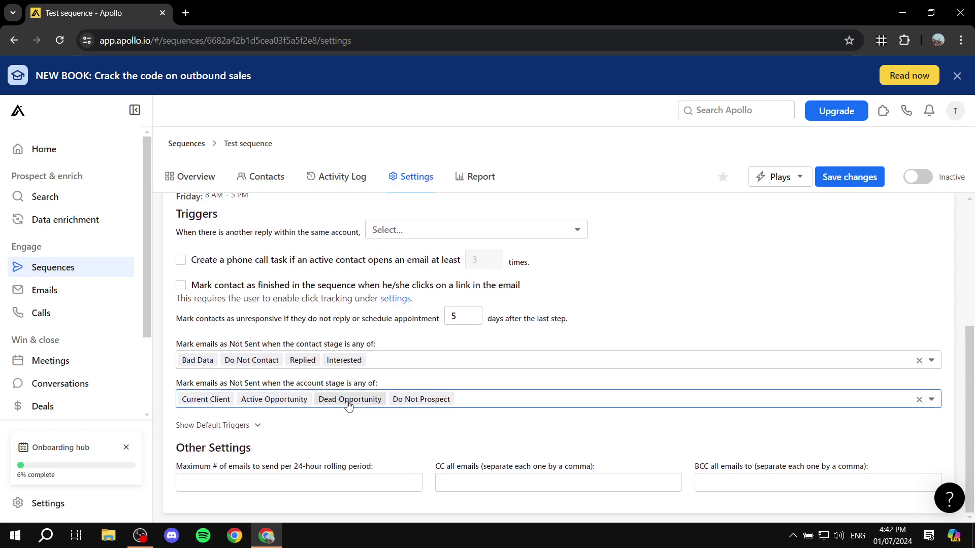
scroll(339, 408, "up", 5)
left_click(262, 198)
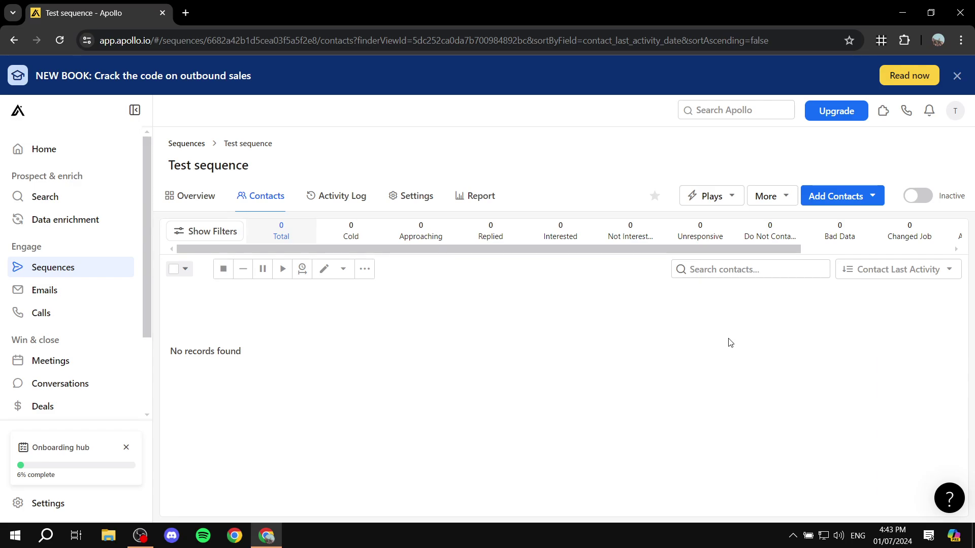
Open the Prospect searcher from the sequence's options for adding contacts and look through the people list
left_click(864, 198)
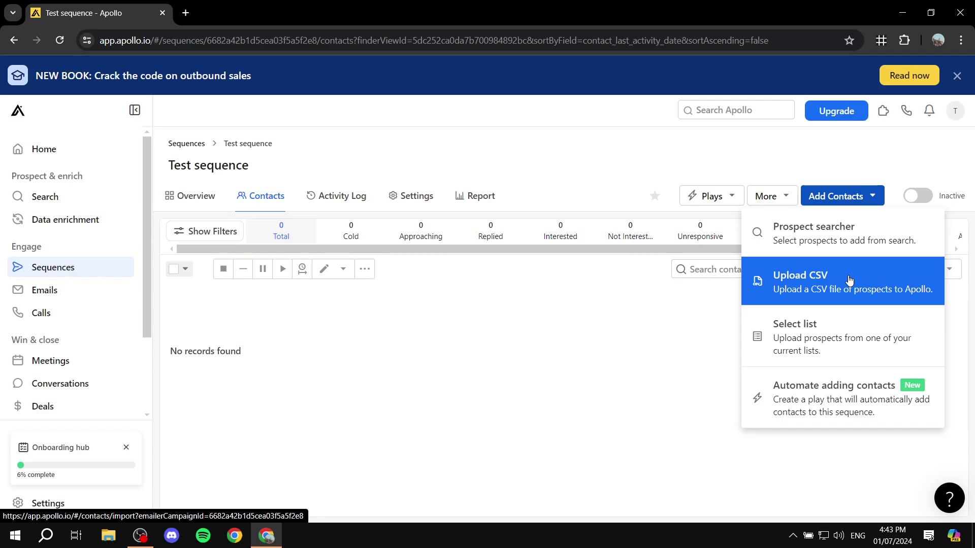
key("Up")
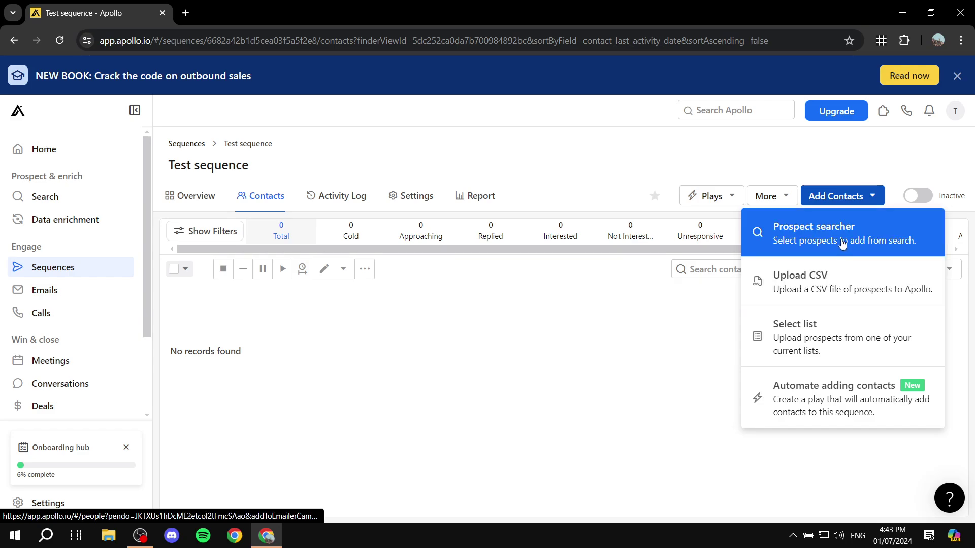
key("Return")
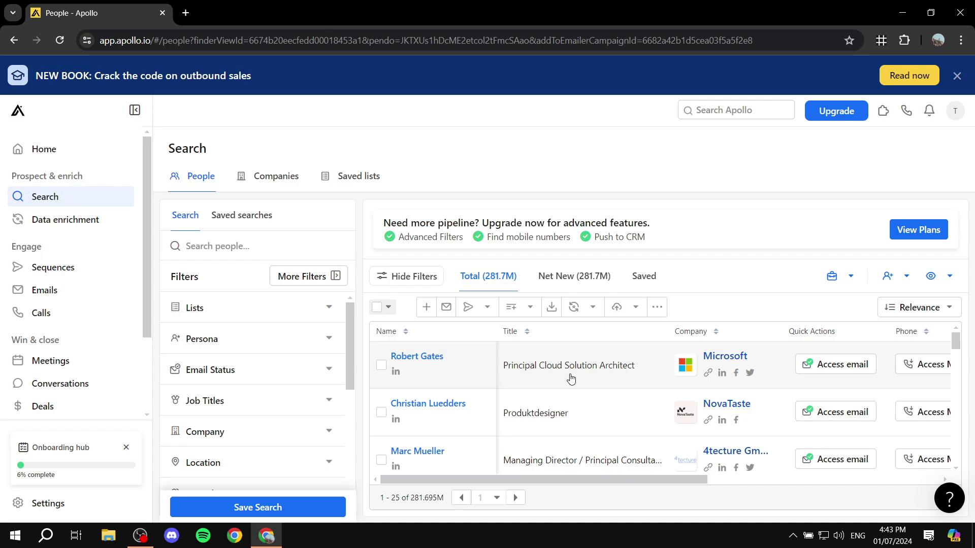
scroll(570, 376, "down", 1)
scroll(444, 374, "up", 1)
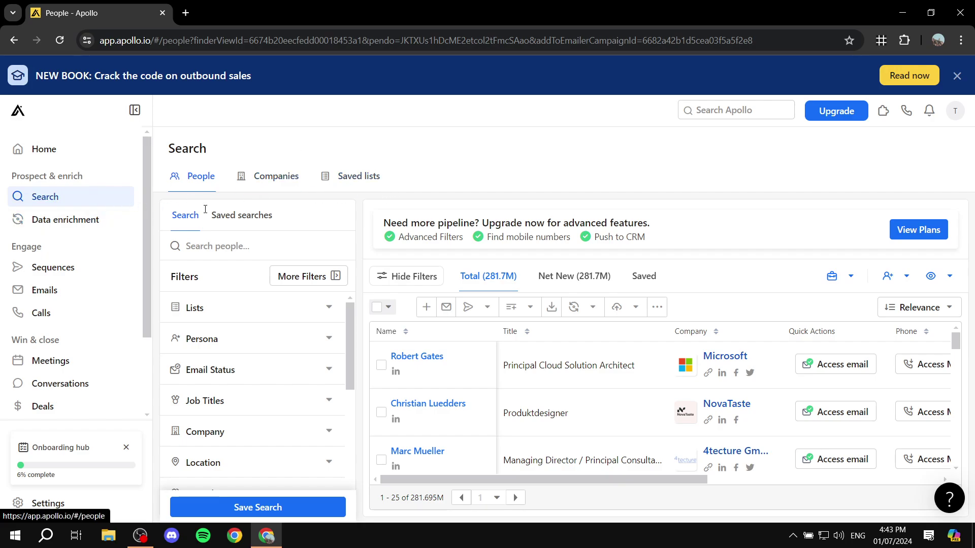
Return to Test sequence's contacts and open the CSV upload option, inspecting the contact import page and closing the file picker without choosing a file
left_click(53, 267)
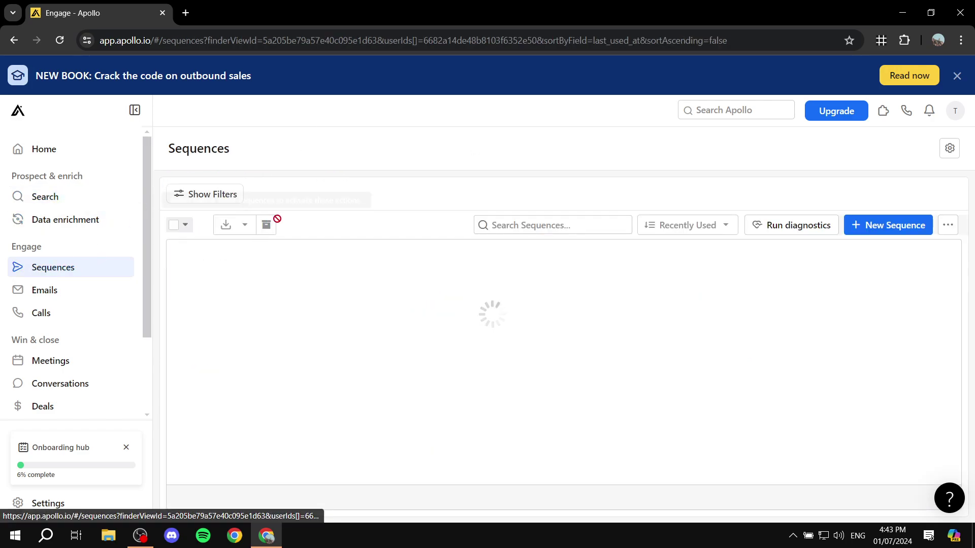
left_click(221, 258)
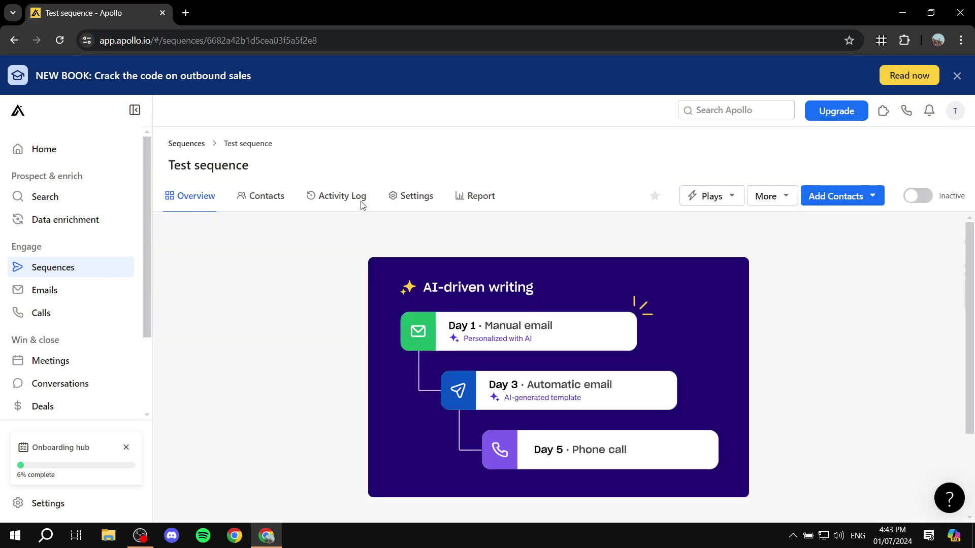
left_click(257, 197)
left_click(857, 193)
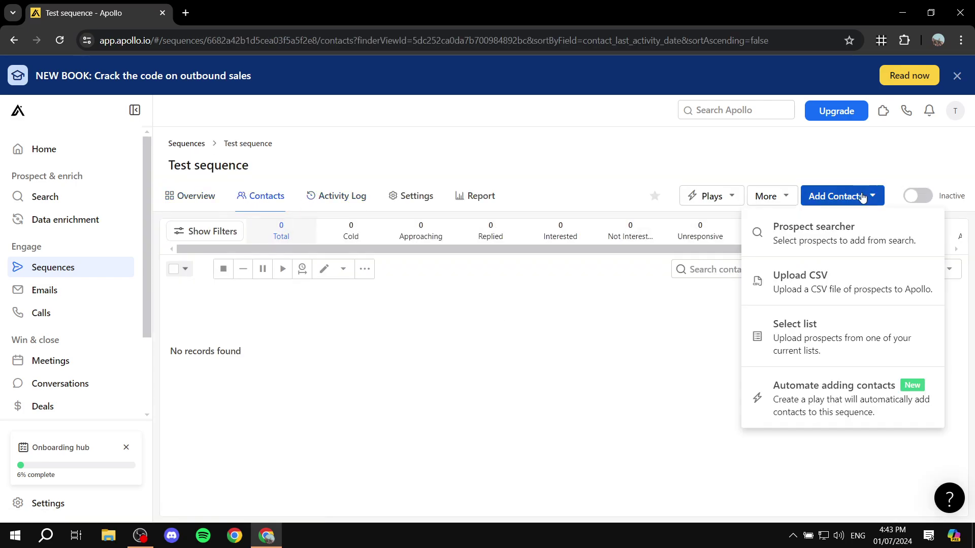
left_click(804, 274)
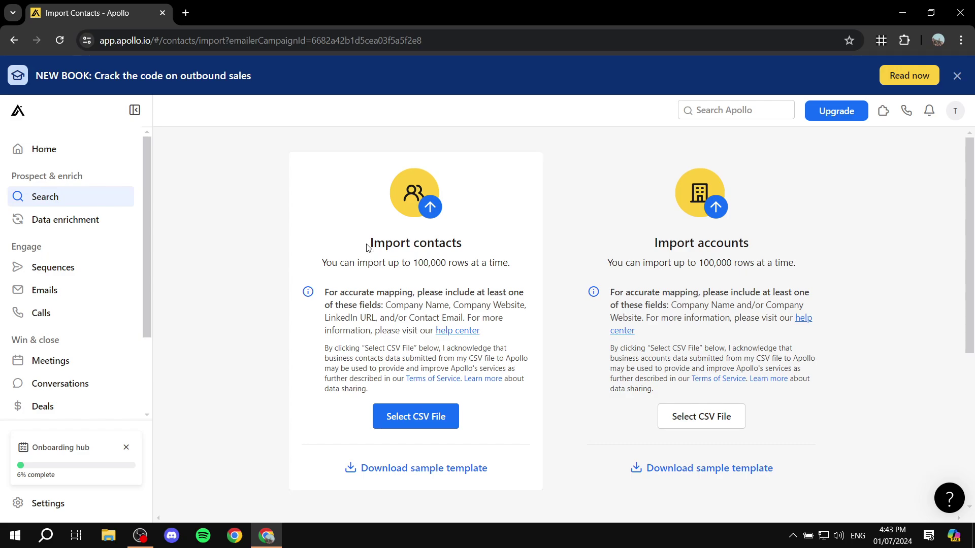
left_click_drag(368, 247, 502, 245)
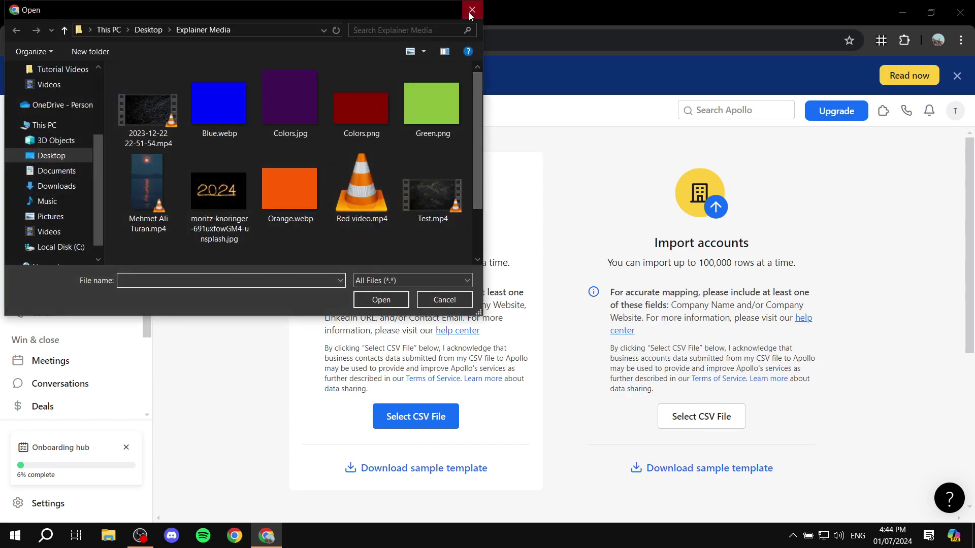
left_click(472, 10)
left_click(562, 224)
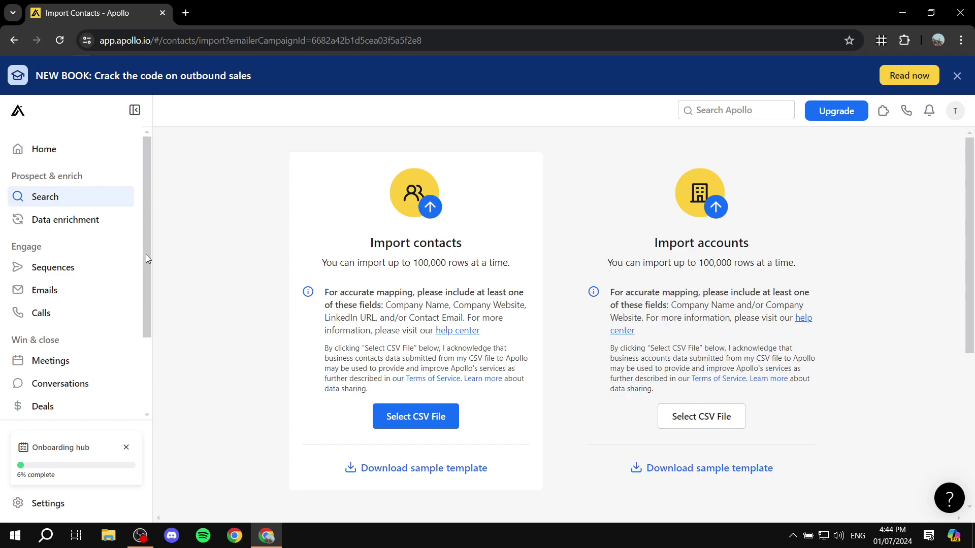
Reopen Test sequence and review its options for adding contacts, including automated adding, and its contacts page
left_click(77, 269)
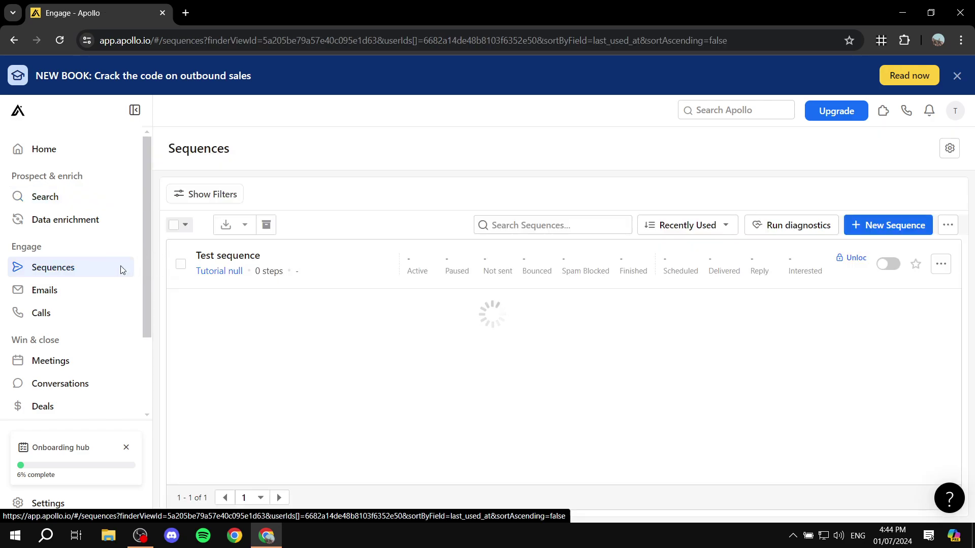
left_click(234, 261)
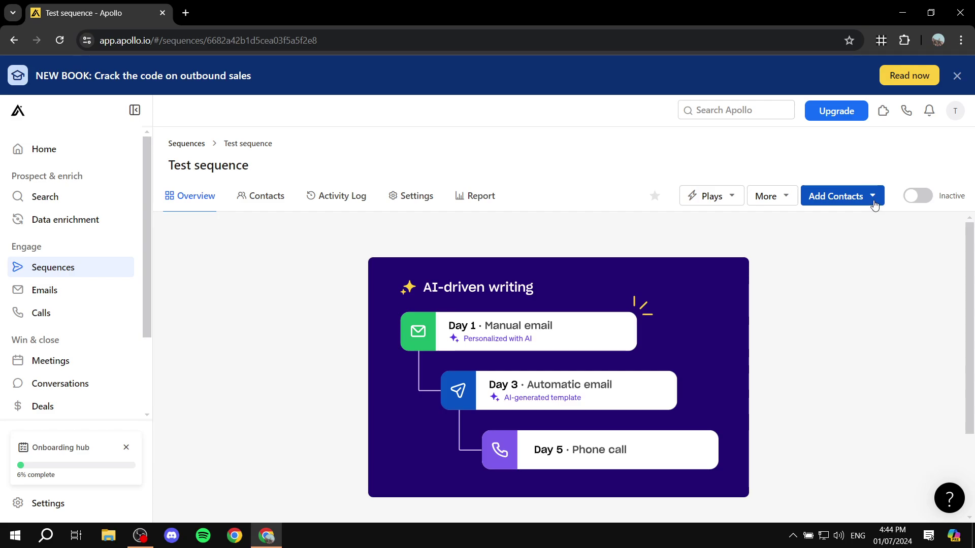
left_click(863, 197)
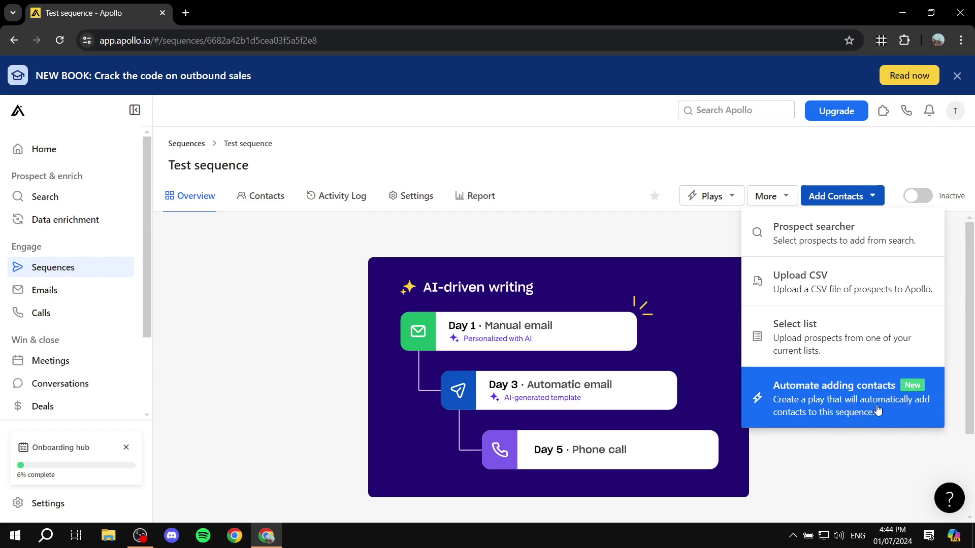
left_click(871, 453)
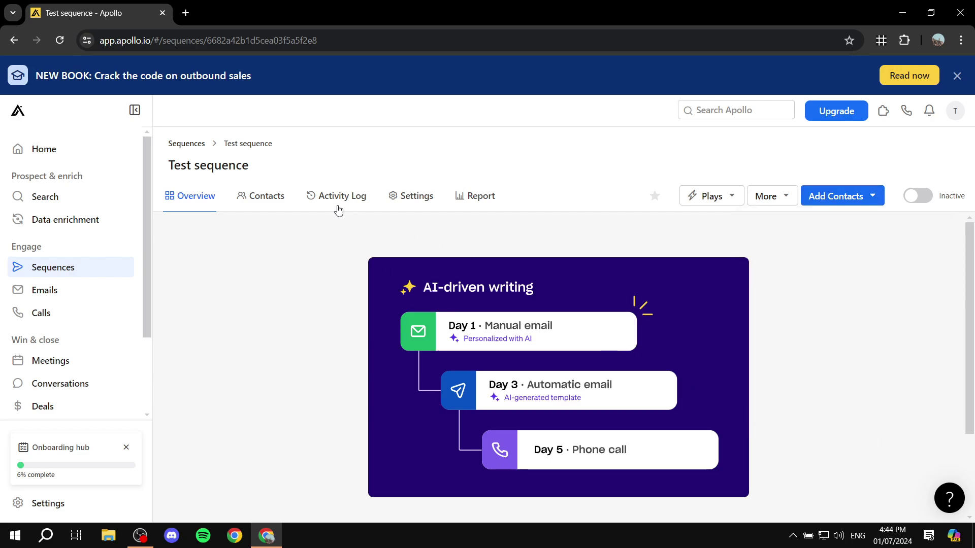
left_click(269, 203)
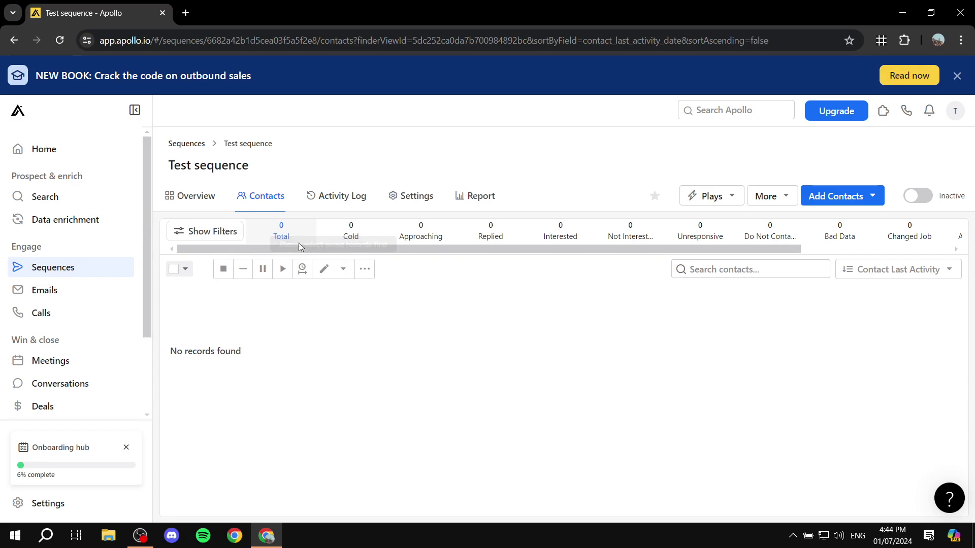
Start an Automatic email step from Test sequence's overview and set it to begin immediately after the contact is added to the sequence
left_click(197, 196)
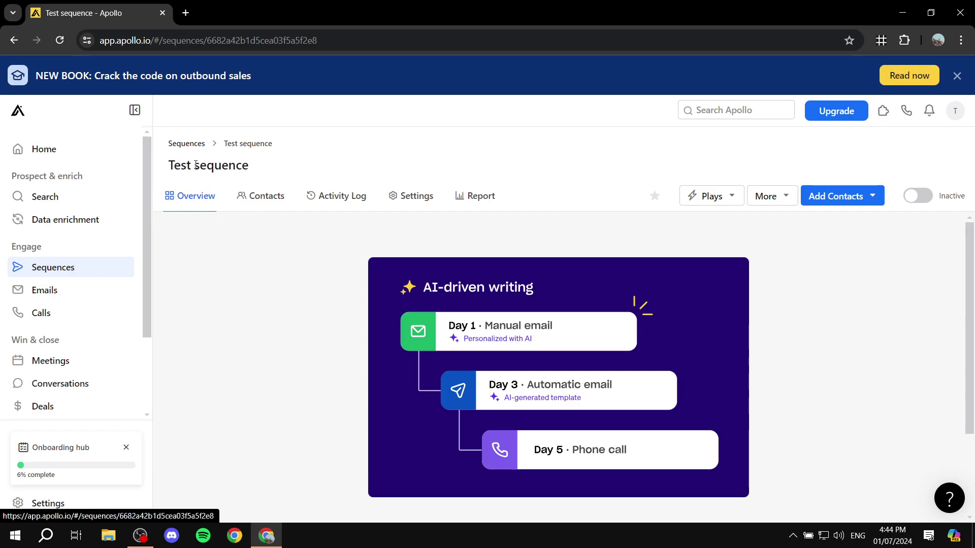
scroll(351, 284, "down", 3)
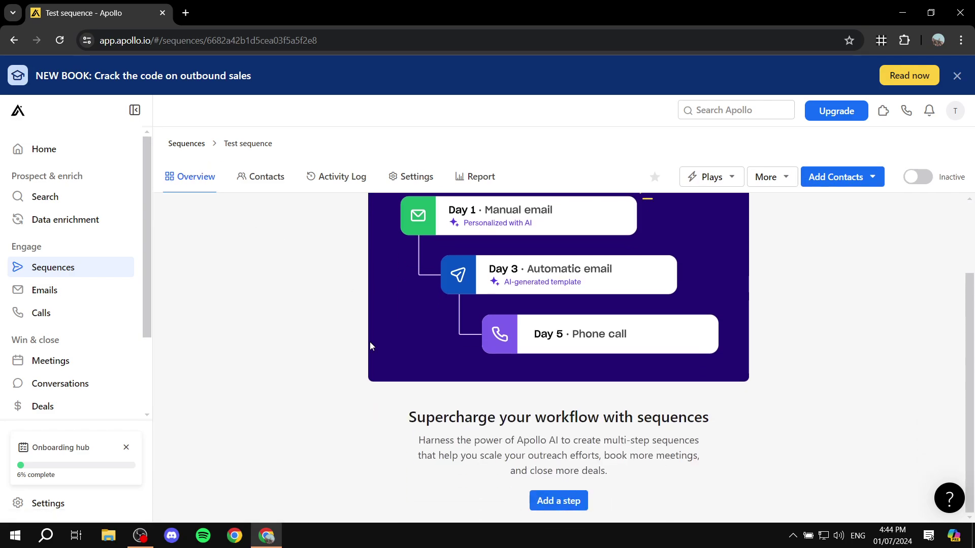
left_click(566, 506)
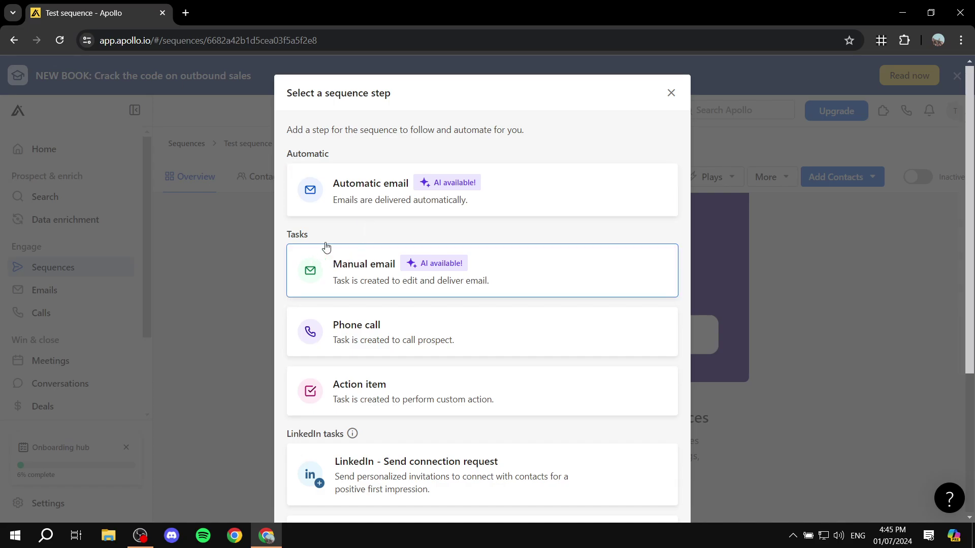
scroll(450, 289, "down", 3)
scroll(429, 281, "up", 3)
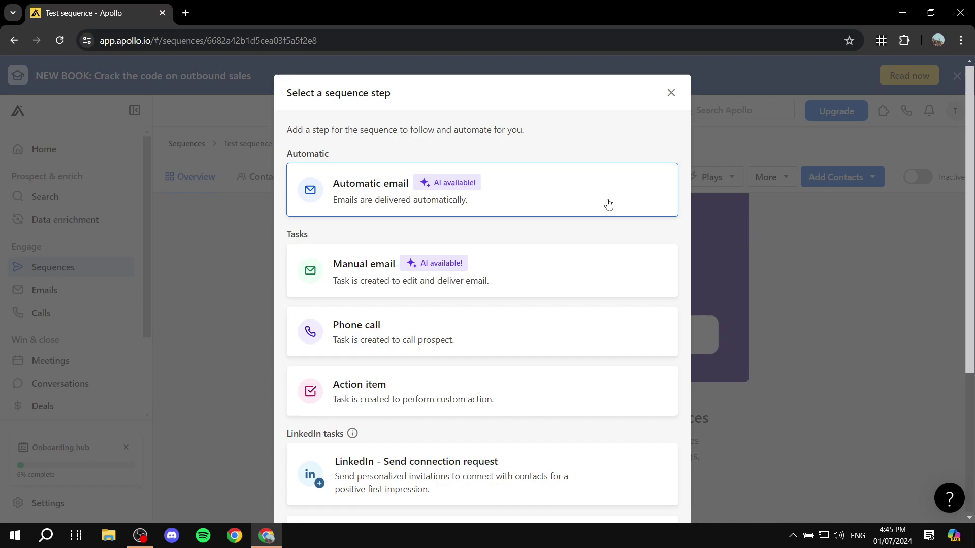
left_click(525, 186)
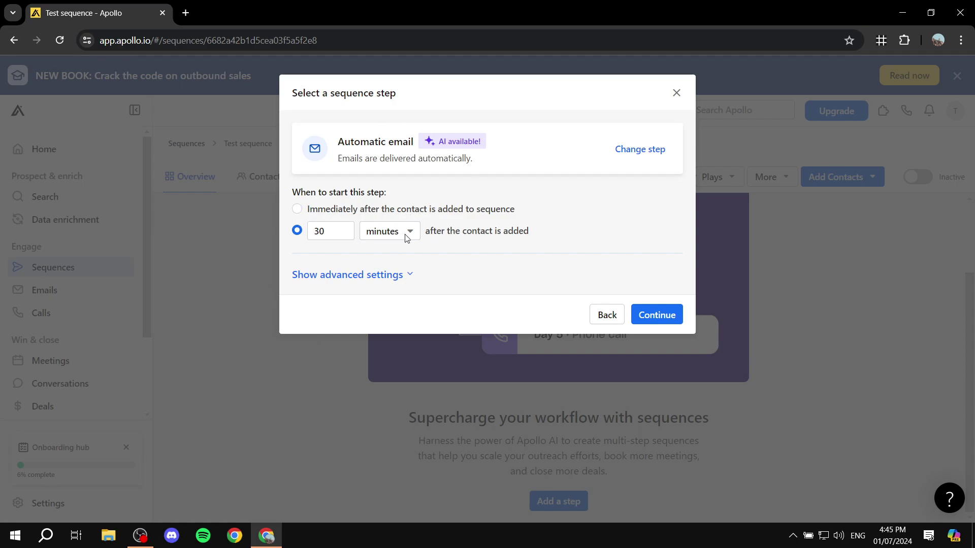
left_click_drag(291, 197, 425, 197)
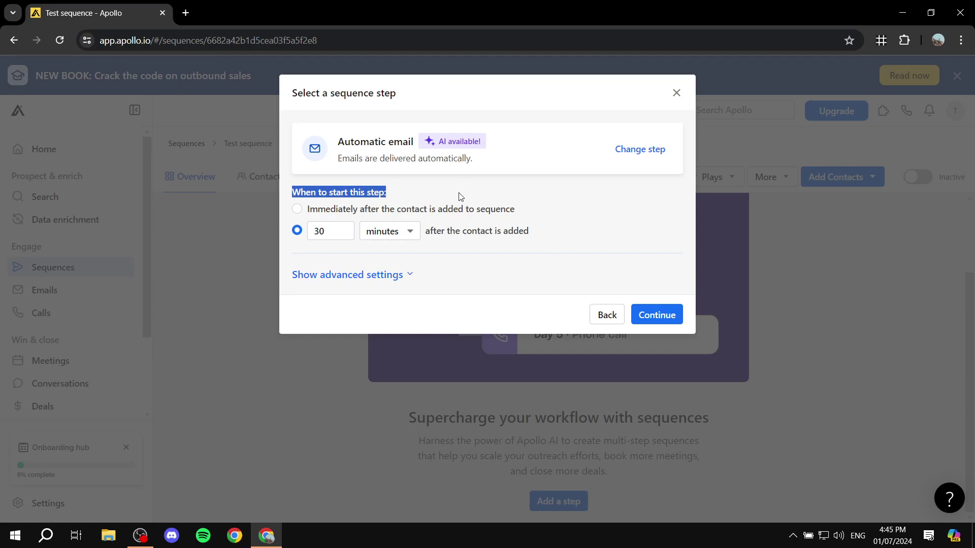
left_click(297, 208)
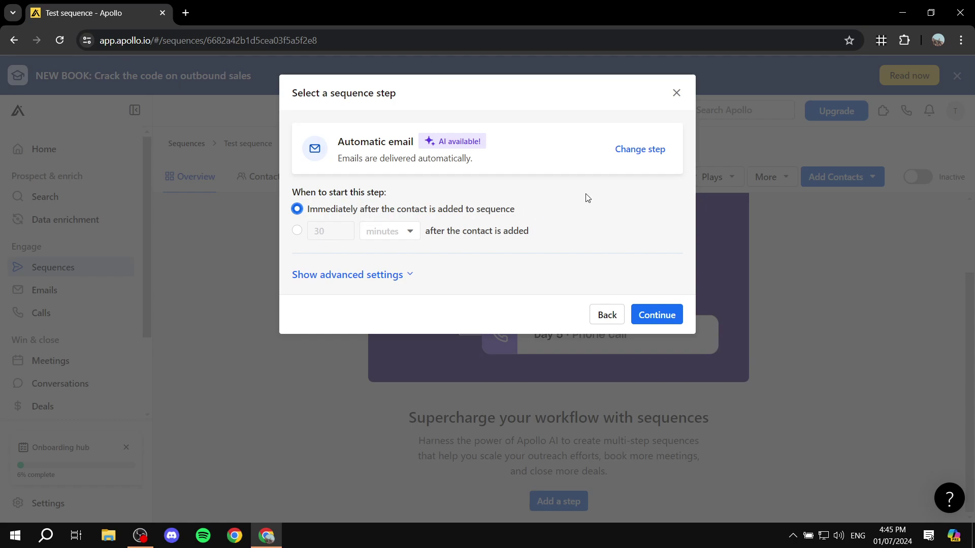
Check the advanced 24-hour email limit, leave it disabled and create the automatic email step
left_click(403, 277)
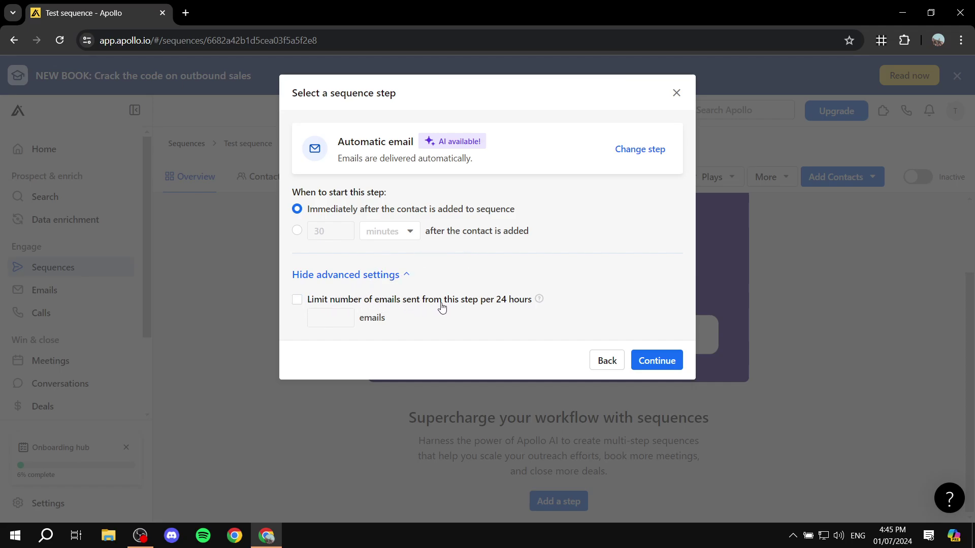
left_click(311, 303)
left_click(298, 303)
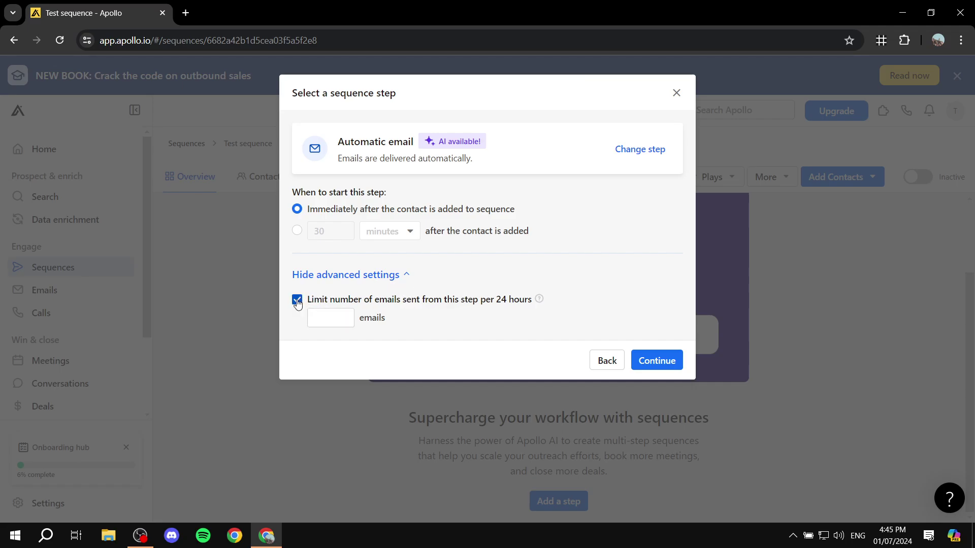
left_click(298, 302)
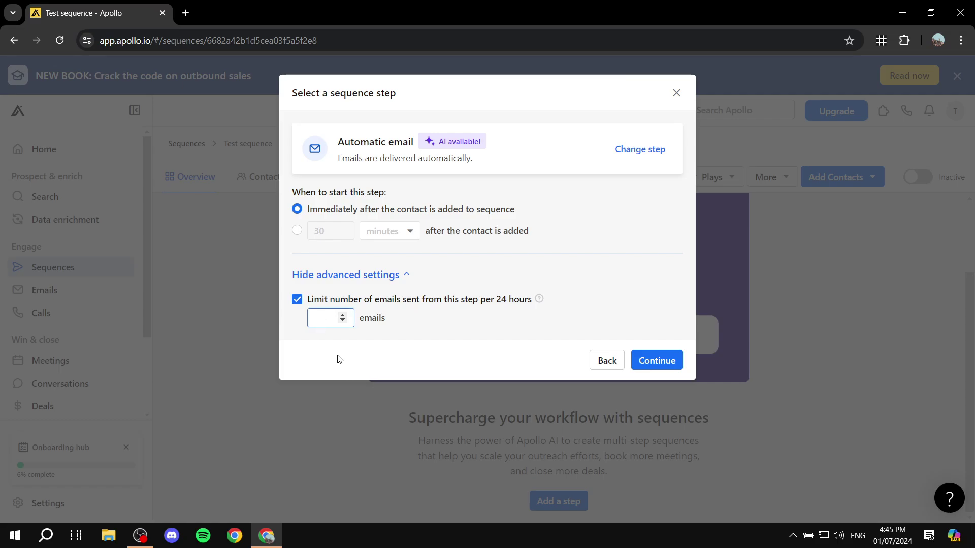
left_click(297, 302)
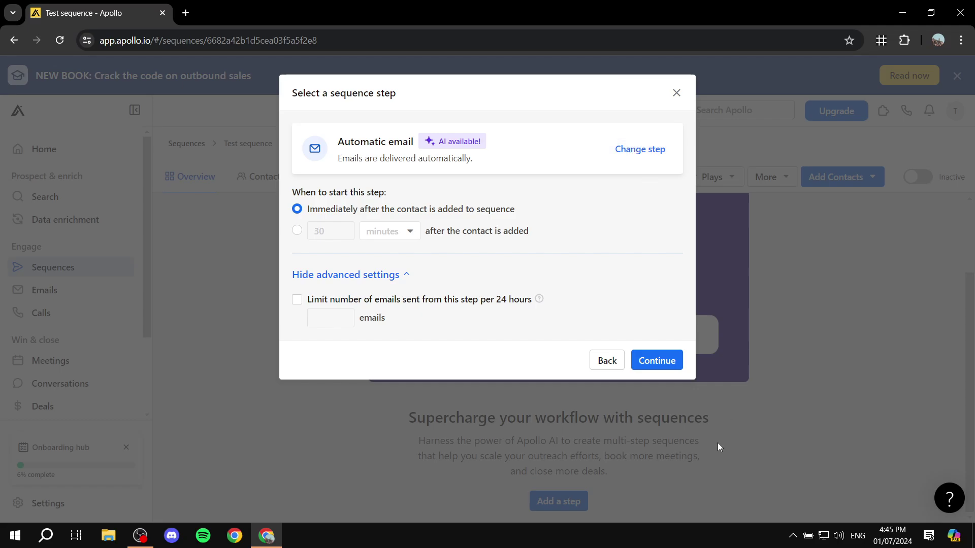
left_click(660, 360)
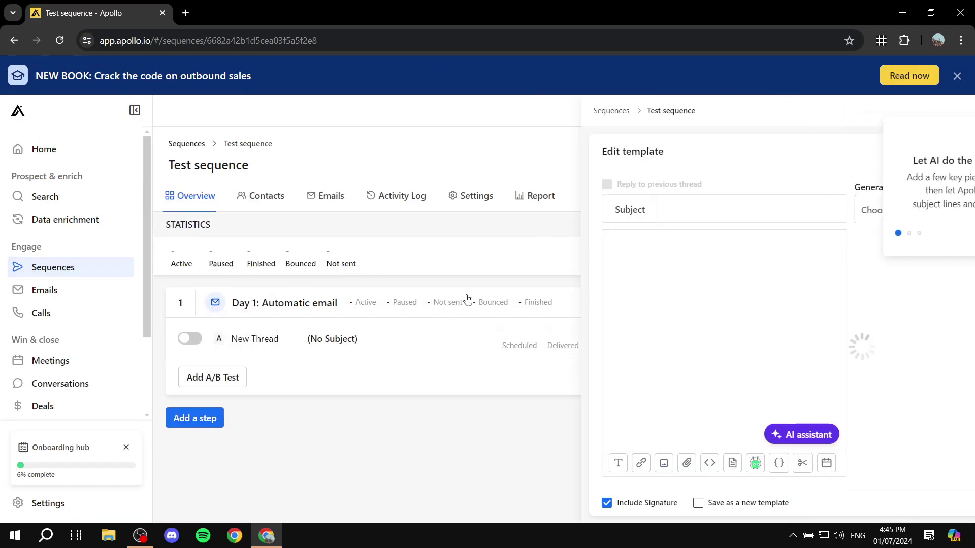
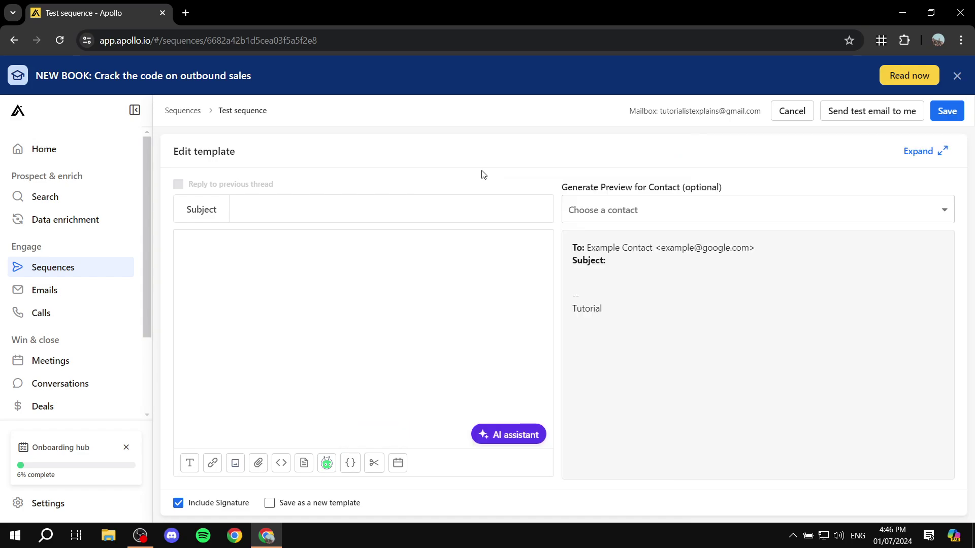
View the email template editor in full screen, restore it, and review the AI assistant's options
left_click(931, 164)
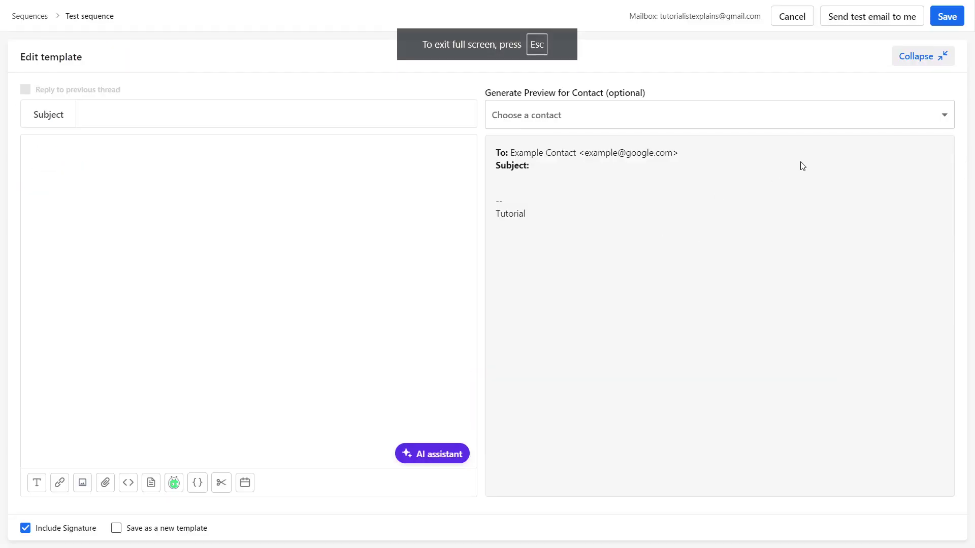
left_click(923, 64)
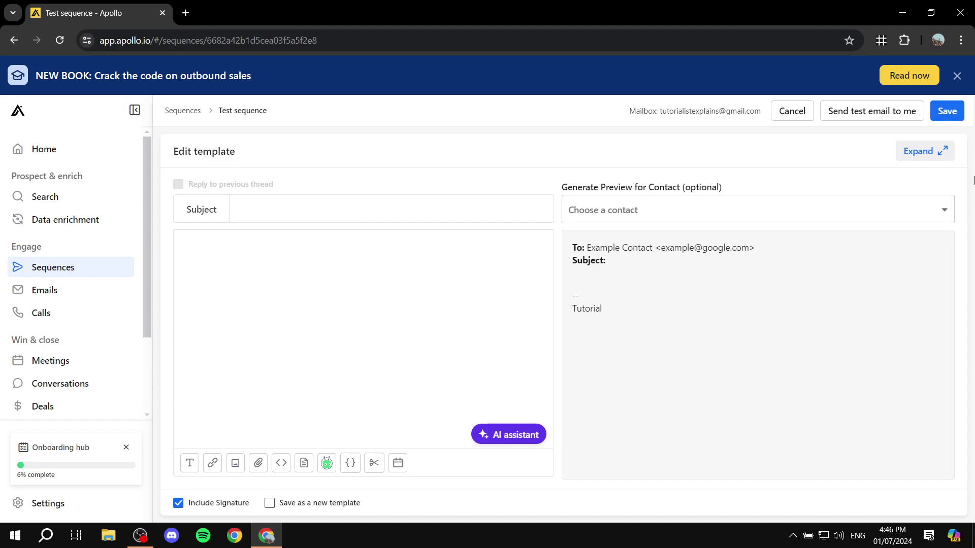
left_click(528, 429)
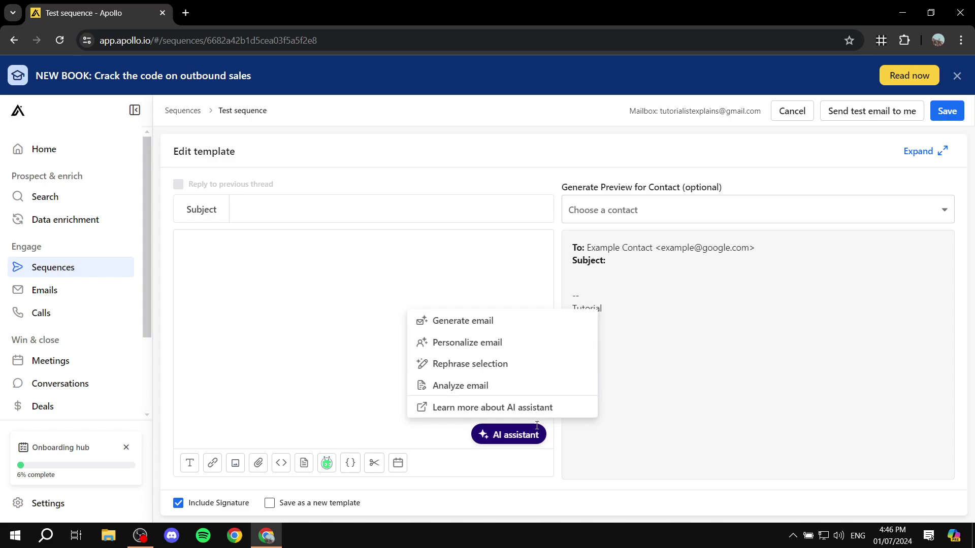
left_click(513, 439)
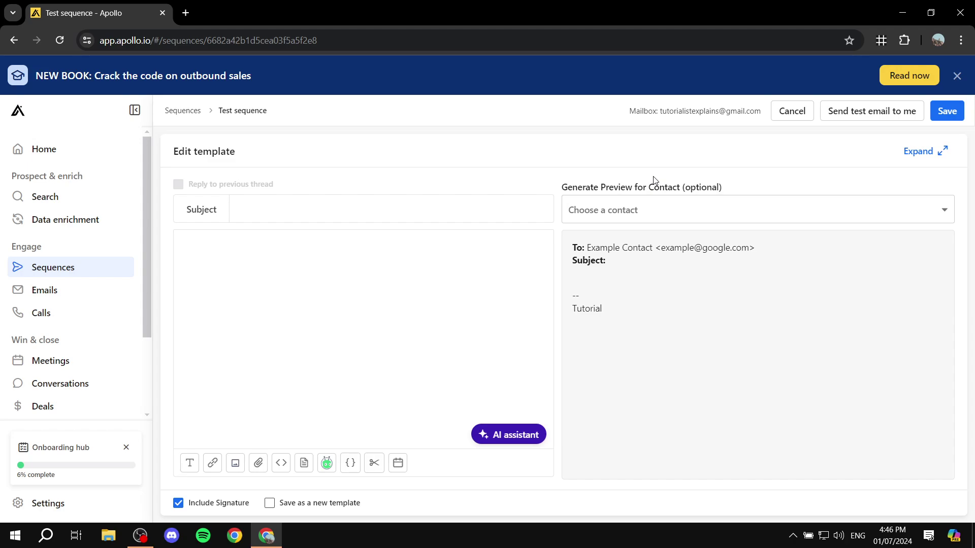
Inspect the optional contact chooser for generating an email preview, leaving it open
left_click(695, 215)
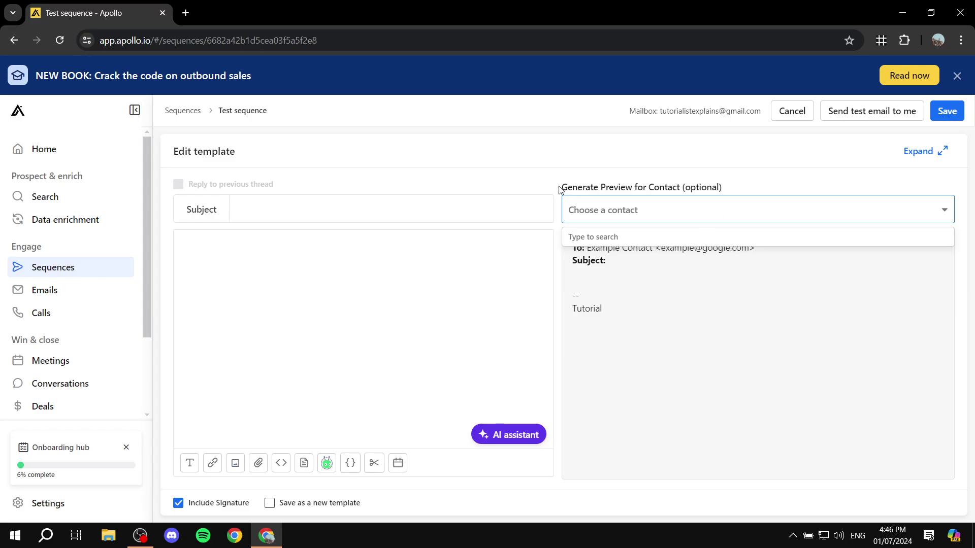
left_click_drag(560, 189, 714, 186)
left_click(713, 187)
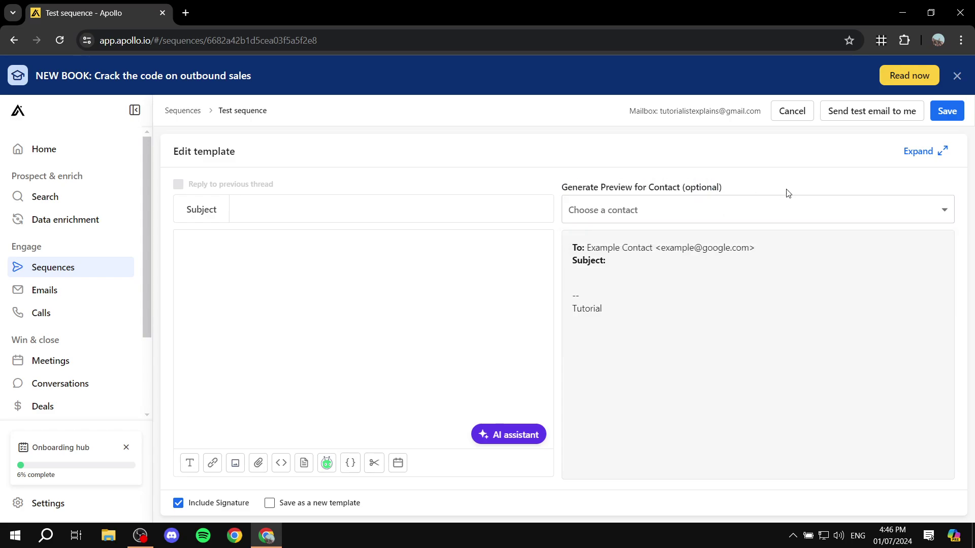
left_click(700, 212)
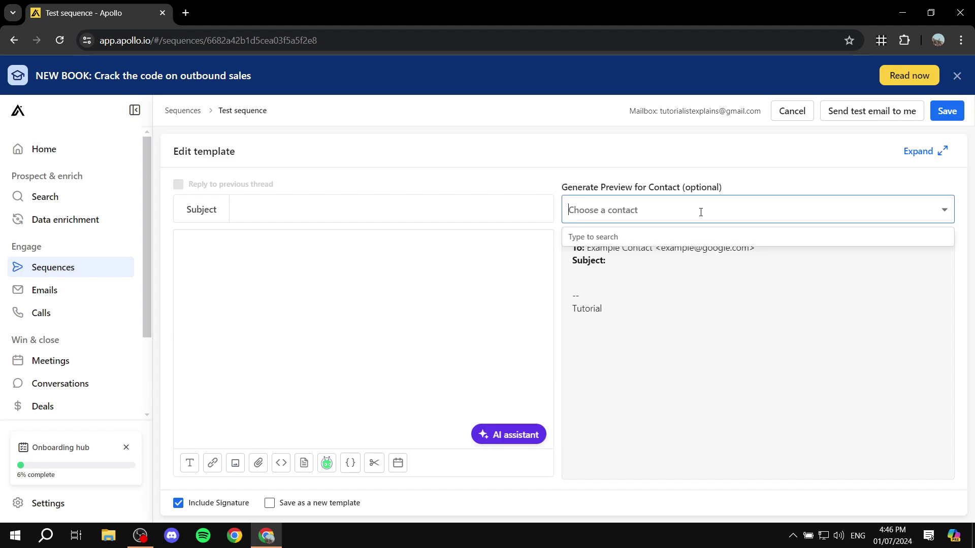
Enter "Welcome" as the subject of the automatic email template
left_click(280, 192)
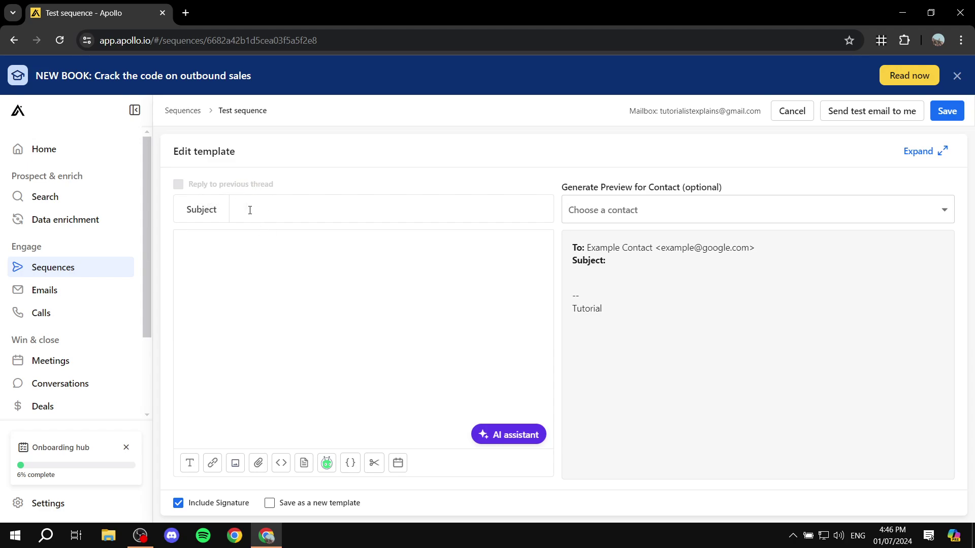
type("Welcome")
Insert the image Tutorial.png into the email body, accepting the use of images, and delete it again
left_click(235, 463)
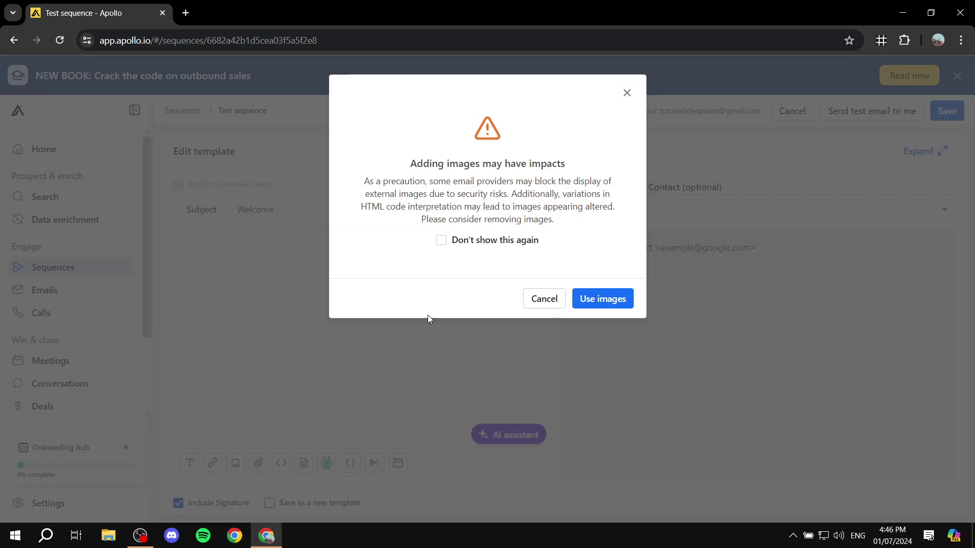
left_click(474, 244)
left_click(603, 298)
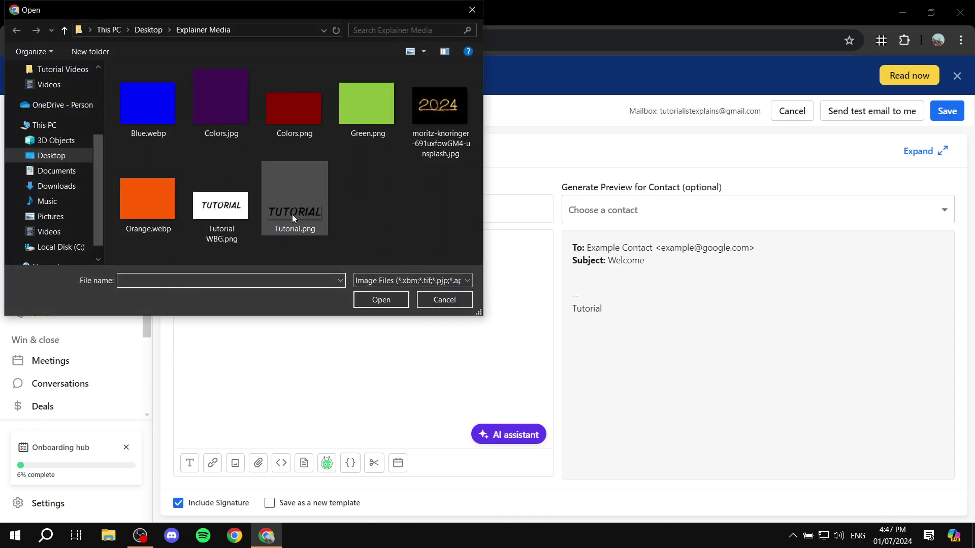
double_click(293, 217)
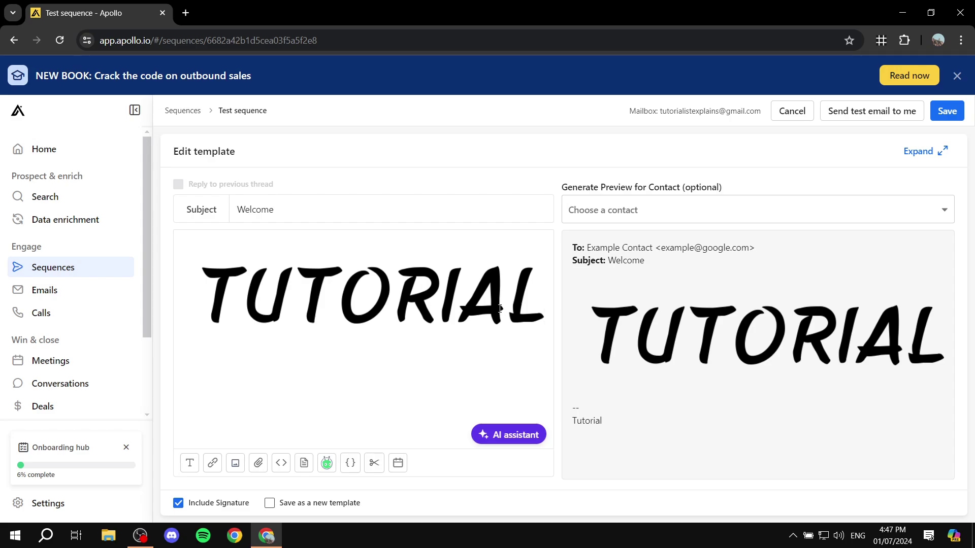
key("BackSpace")
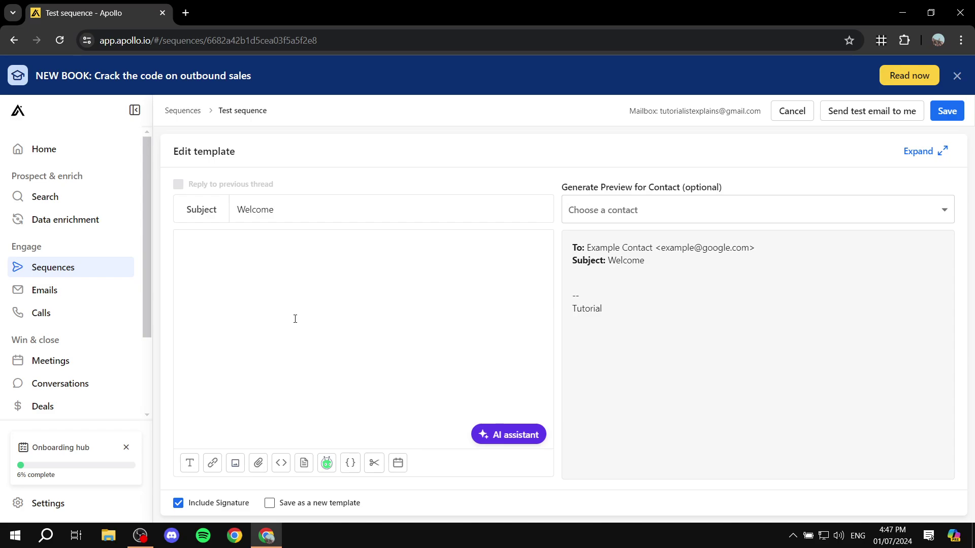
Write "Add the body of text." as the email body and save the template
type("dd the body ")
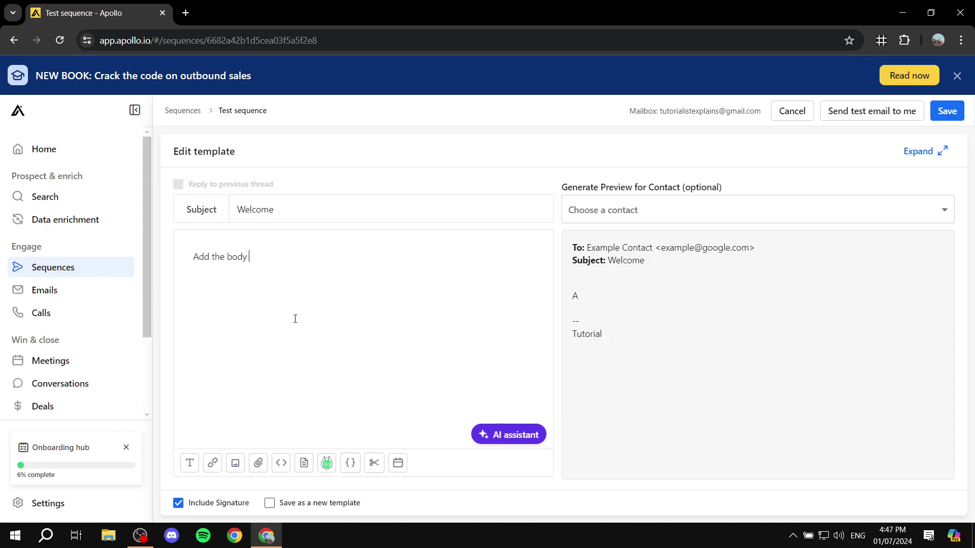
type("of text.")
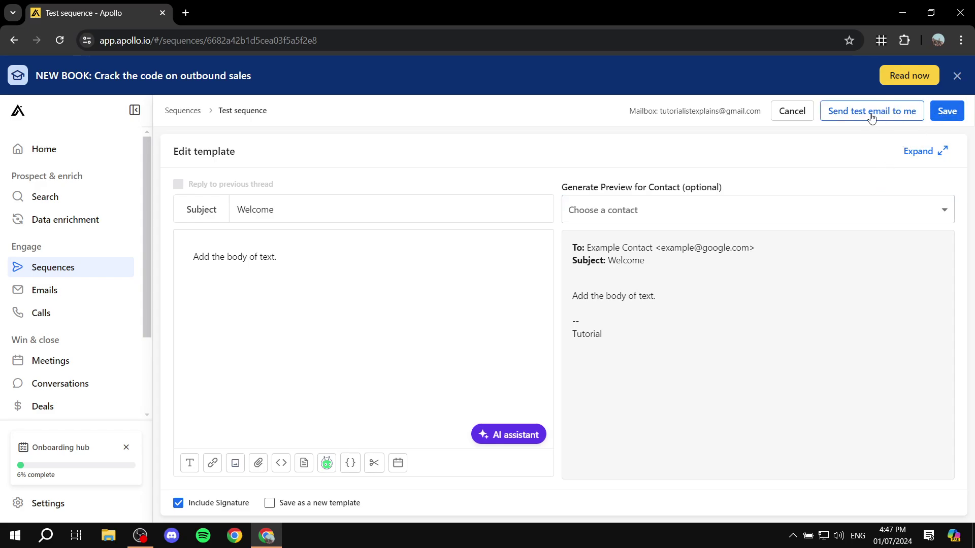
left_click(944, 116)
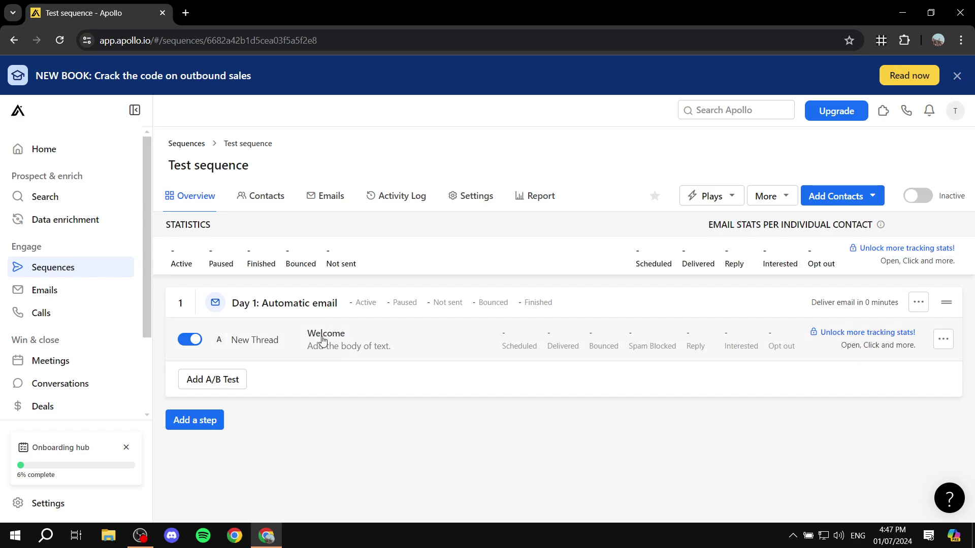
Activate Test sequence and dismiss the onboarding task notification
left_click(918, 196)
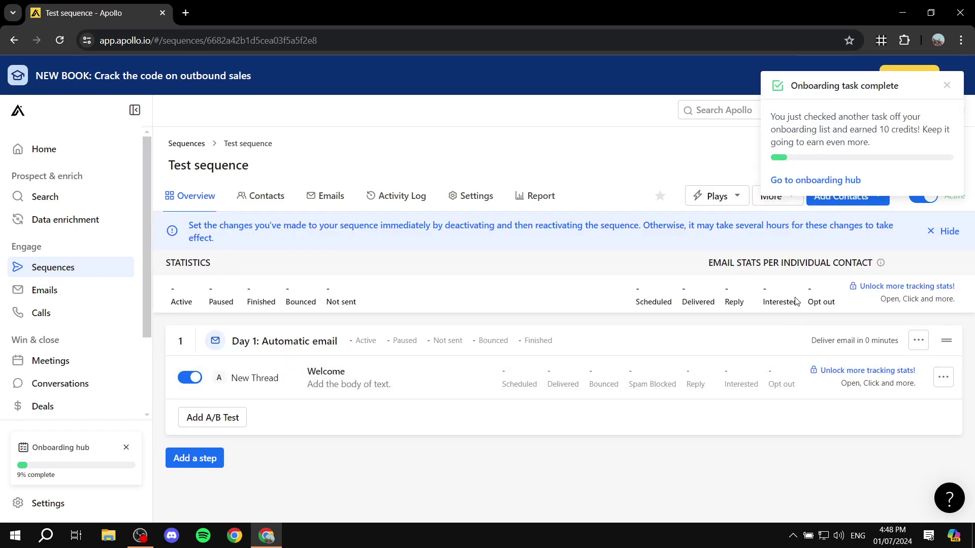
left_click(946, 85)
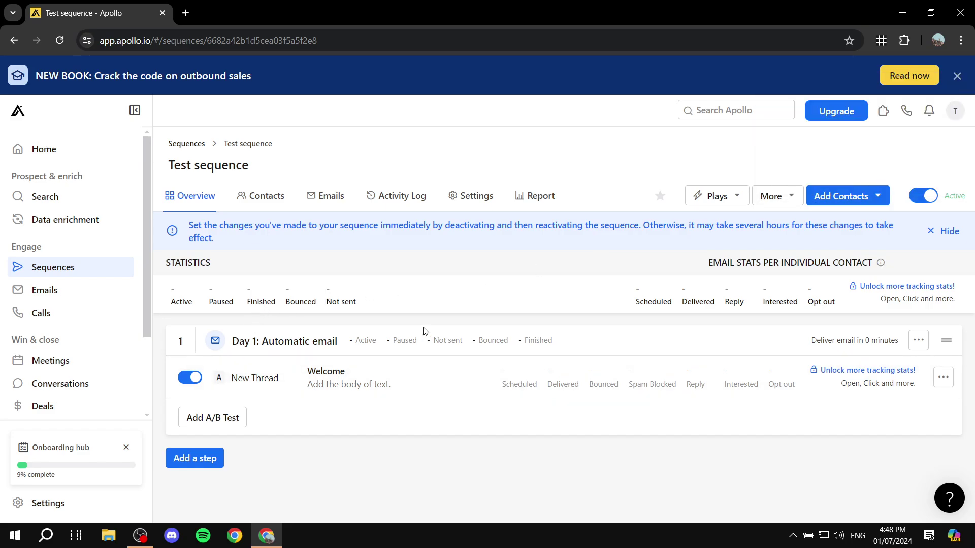
Review Test sequence's activity log and report, and return to its overview
left_click(382, 202)
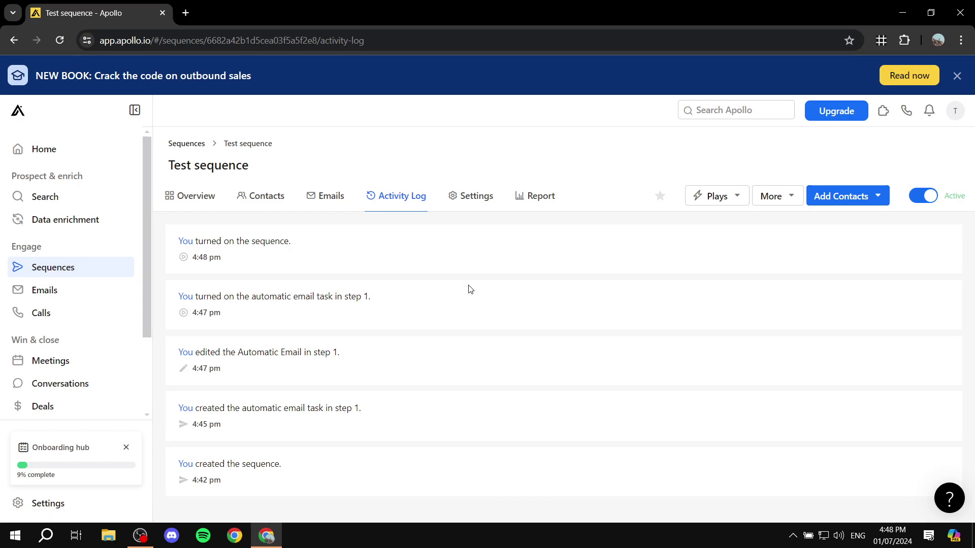
left_click(204, 206)
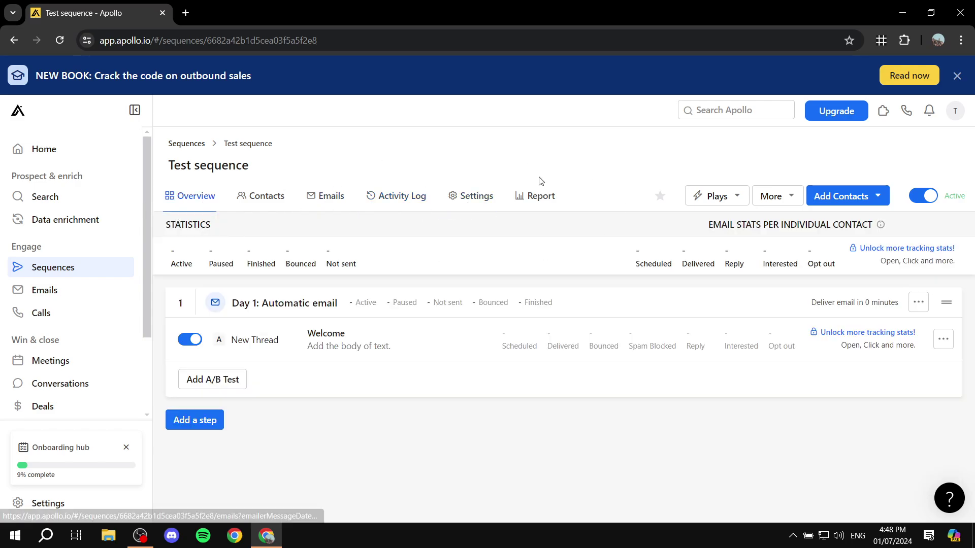
left_click(539, 195)
left_click(171, 201)
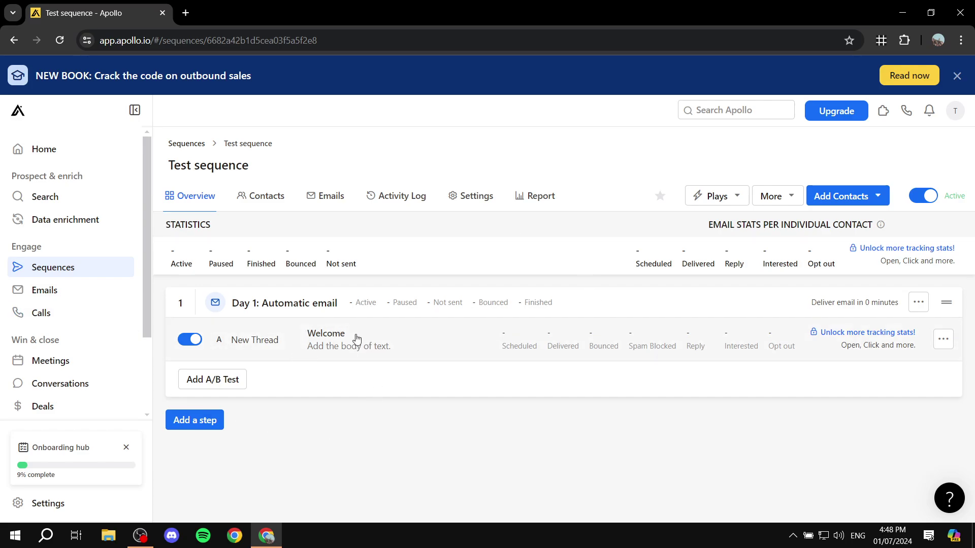
Add a second Automatic email step to Test sequence, starting 4 days after the previous step, and continue to its email template
left_click(201, 424)
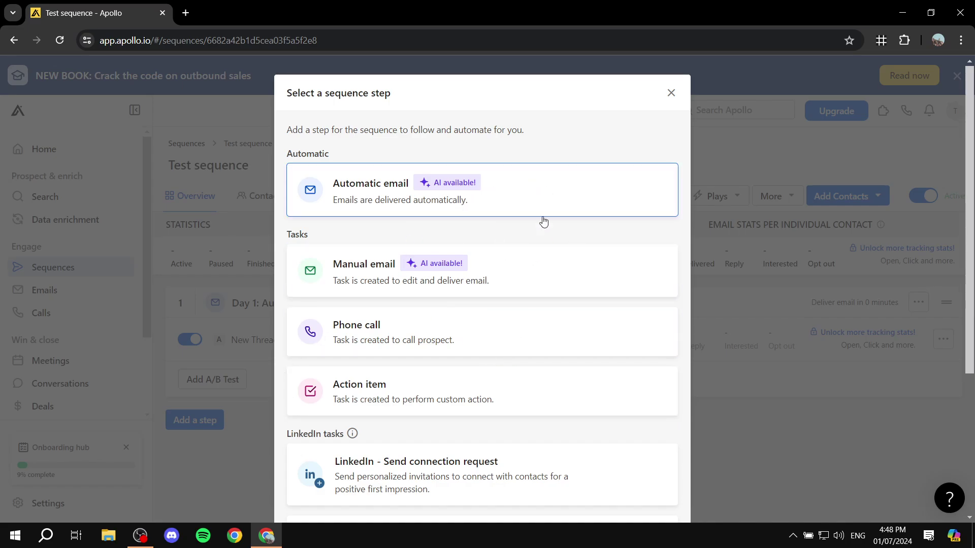
left_click(529, 194)
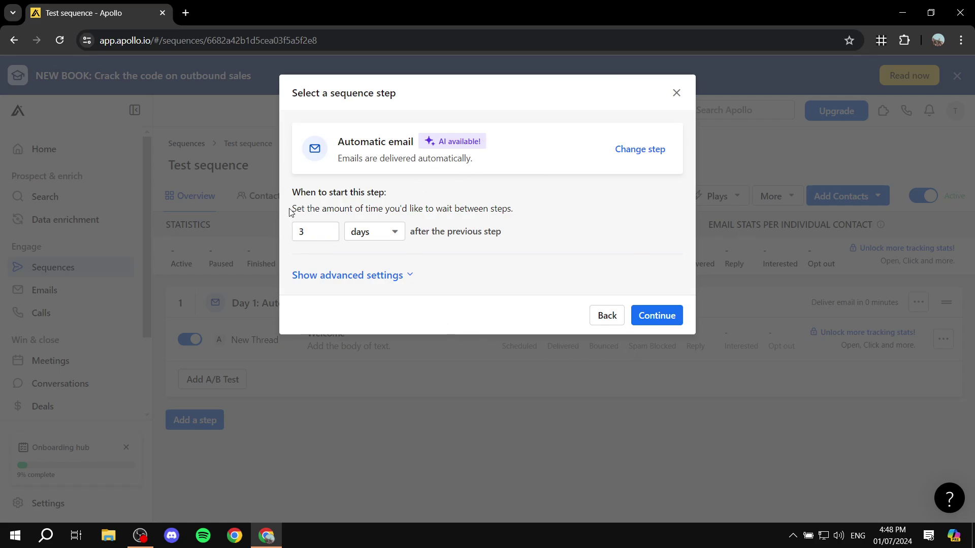
left_click_drag(290, 208, 540, 211)
left_click(560, 211)
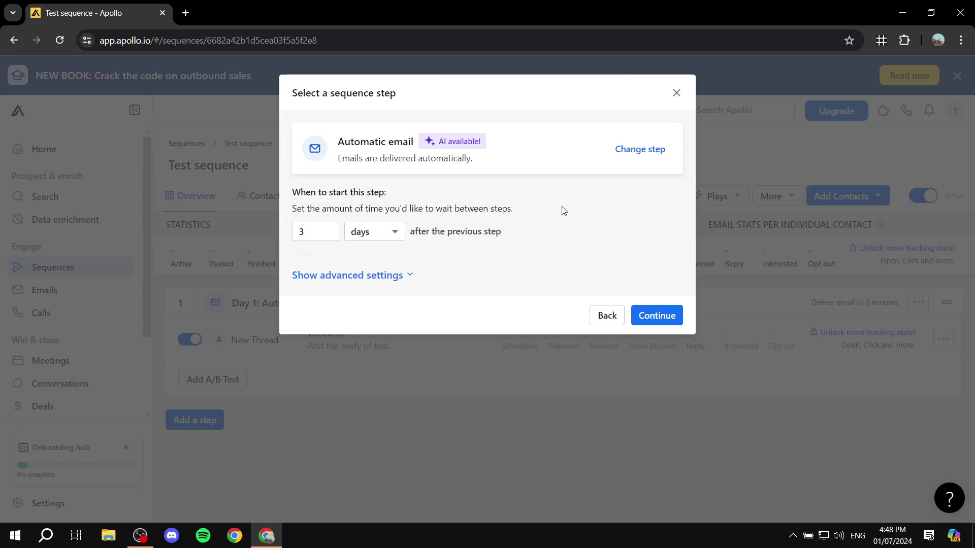
left_click(328, 228)
left_click(327, 229)
left_click(328, 228)
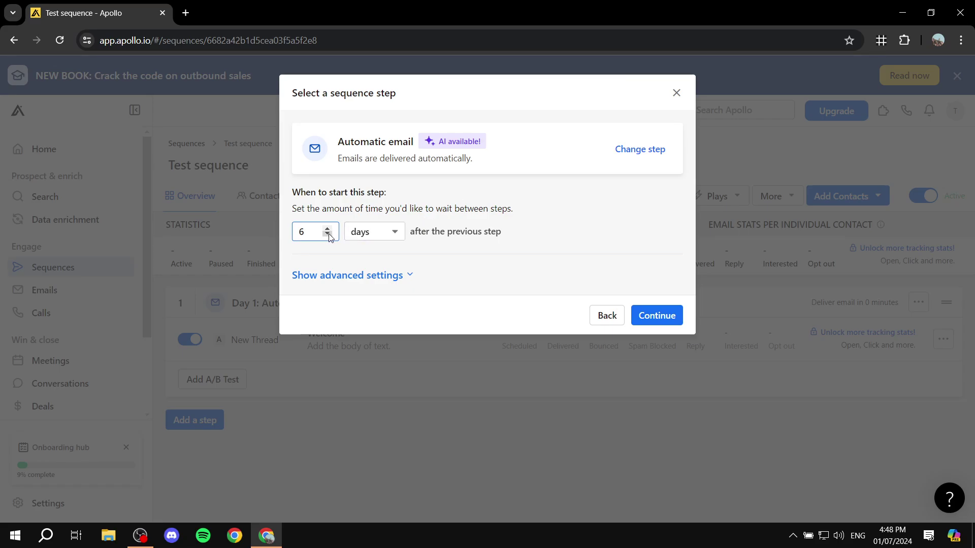
left_click(327, 235)
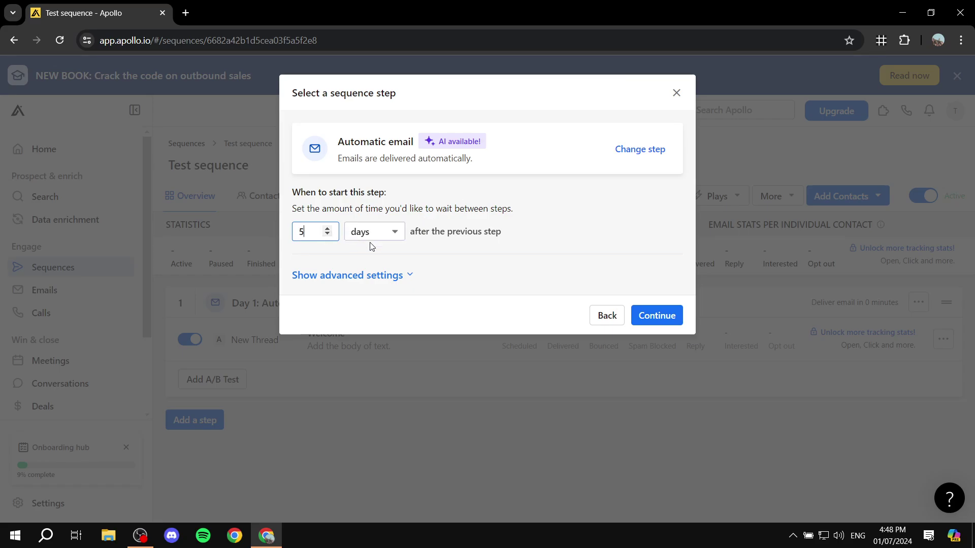
left_click(328, 235)
left_click(341, 229)
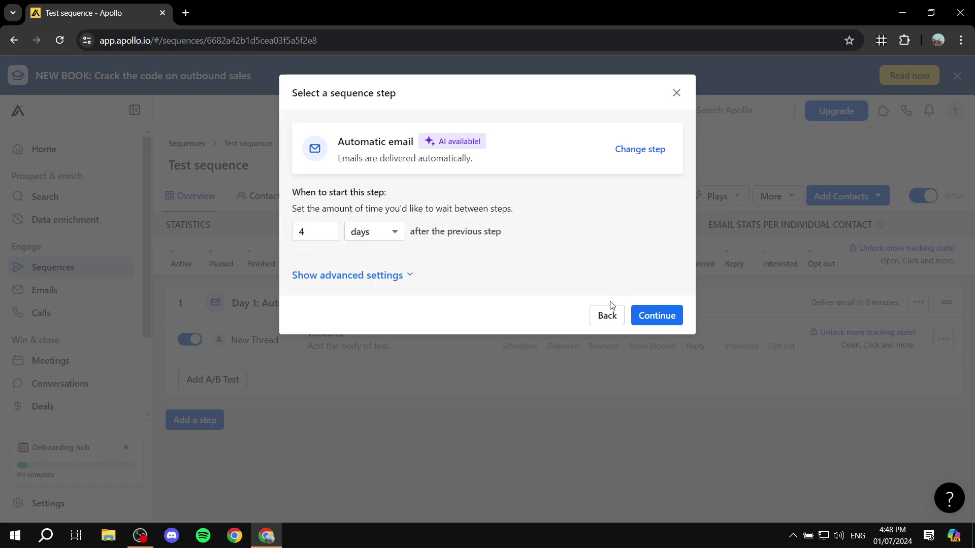
left_click(662, 327)
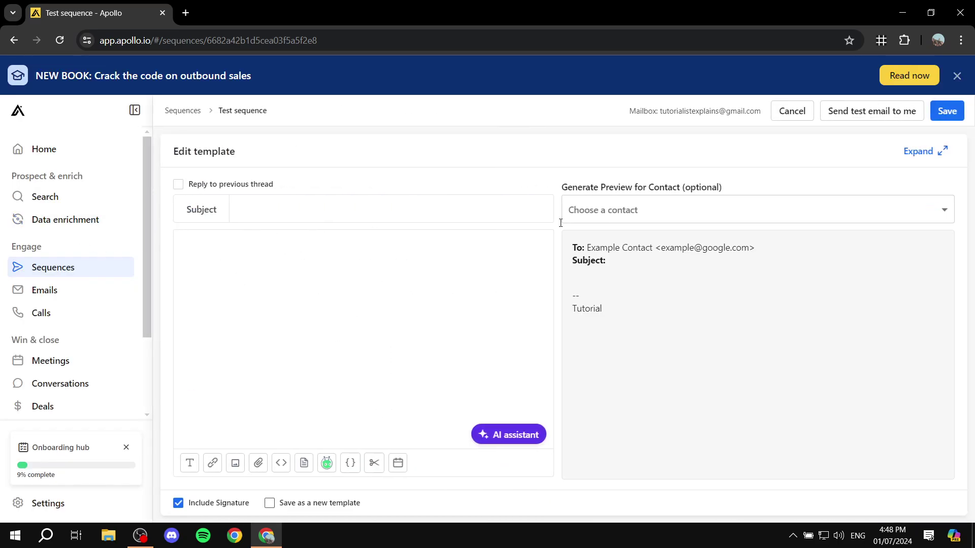
Leave the second email's template blank and go back to the Home page
left_click(231, 216)
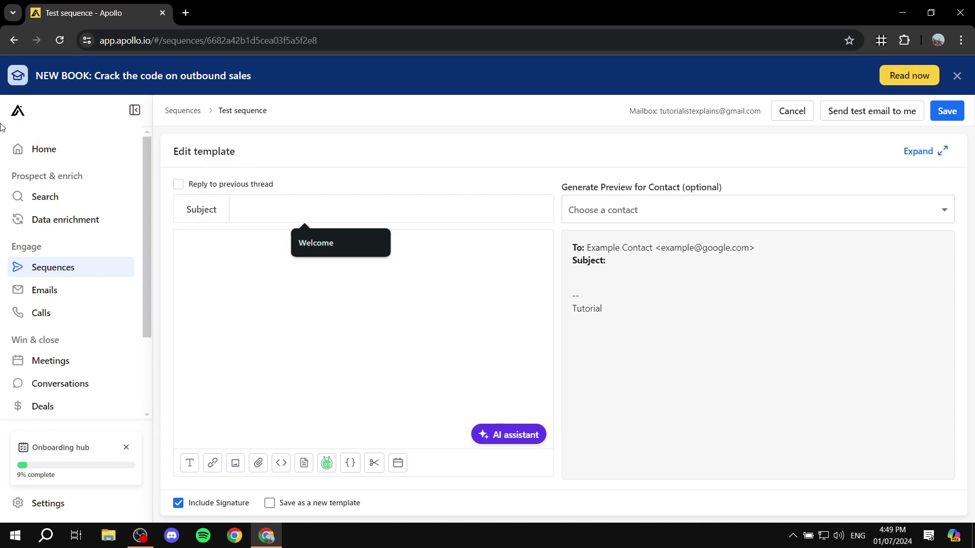
left_click(18, 111)
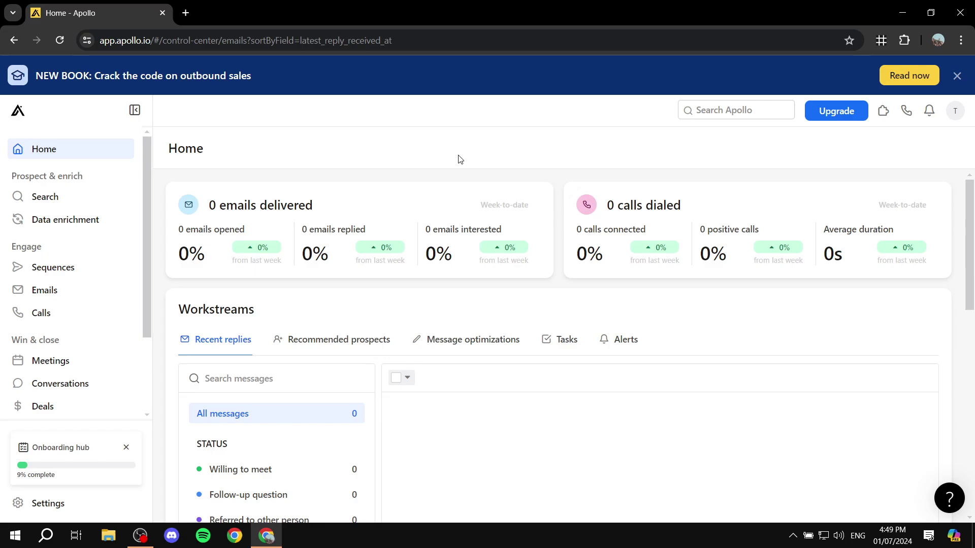